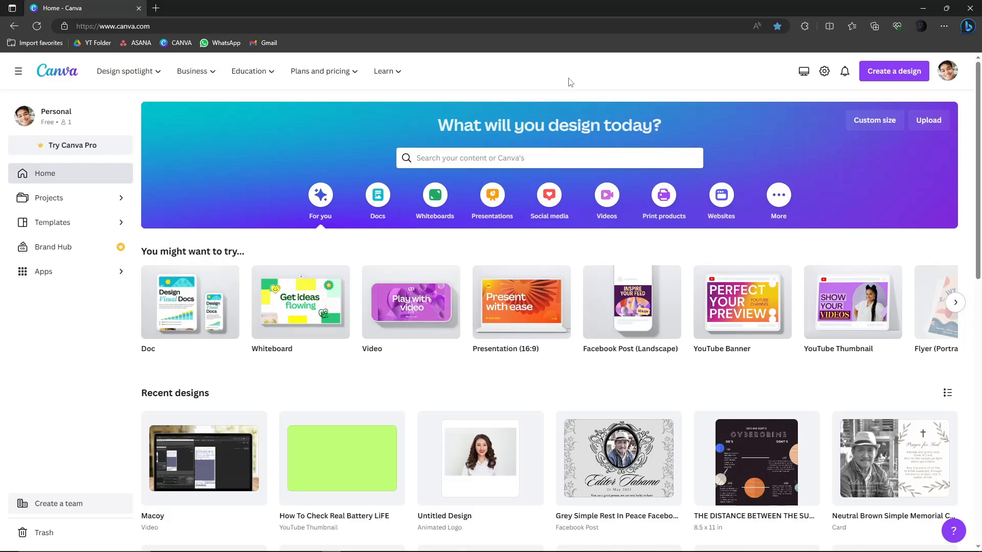
scroll(568, 81, down, 3)
scroll(574, 92, up, 3)
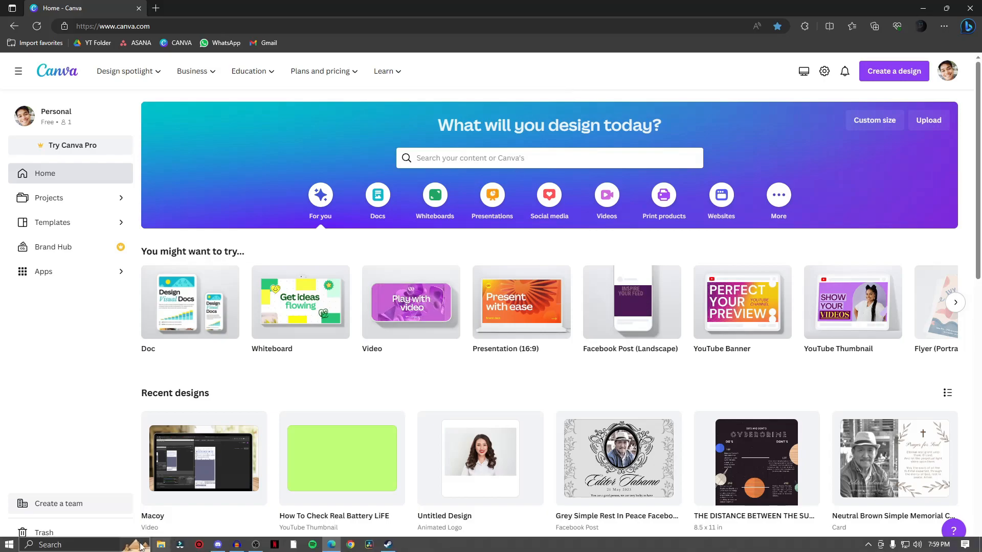
Open a blank Notepad window, reposition and resize it over the upper-right part of the Canva home page, and minimize it
click(76, 544)
text(n)
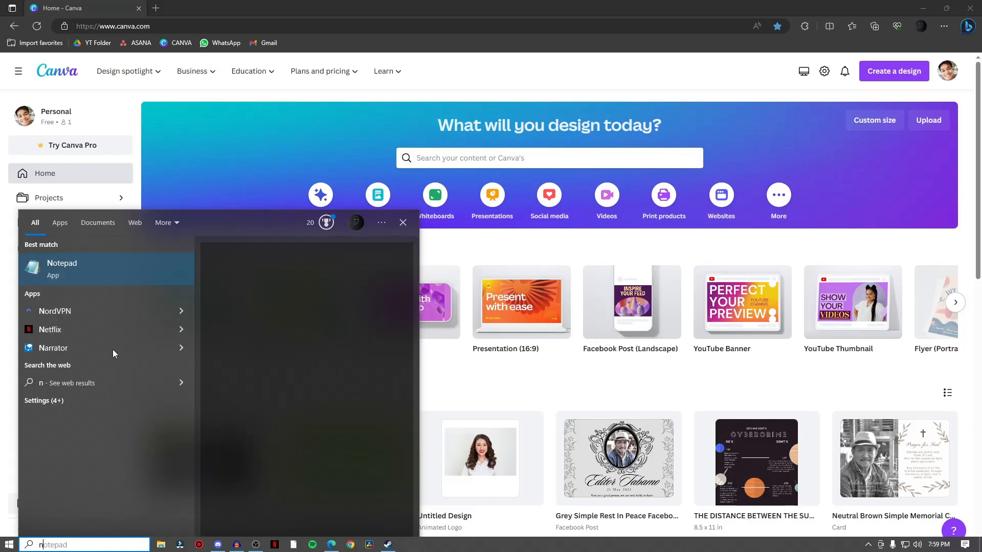
key(Return)
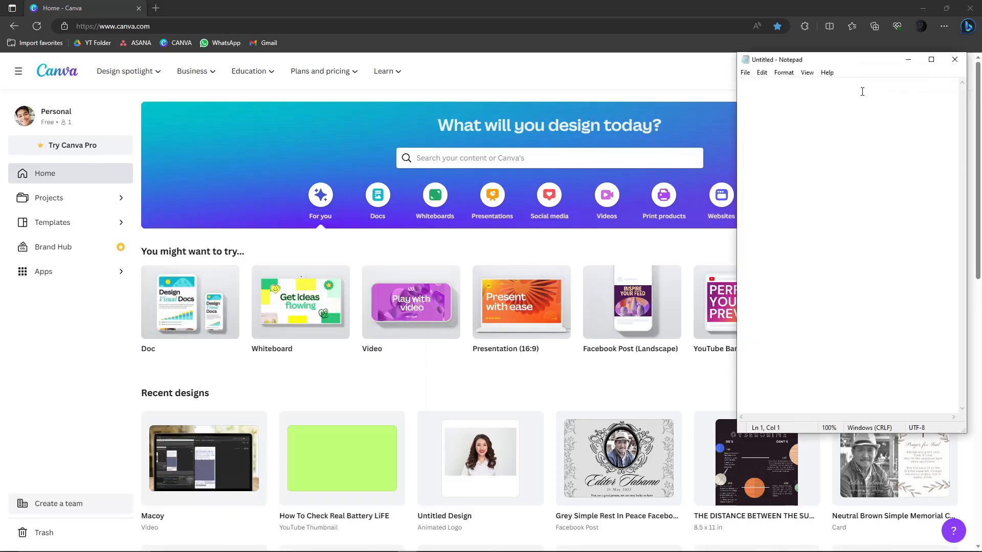
drag(861, 49, 703, 78)
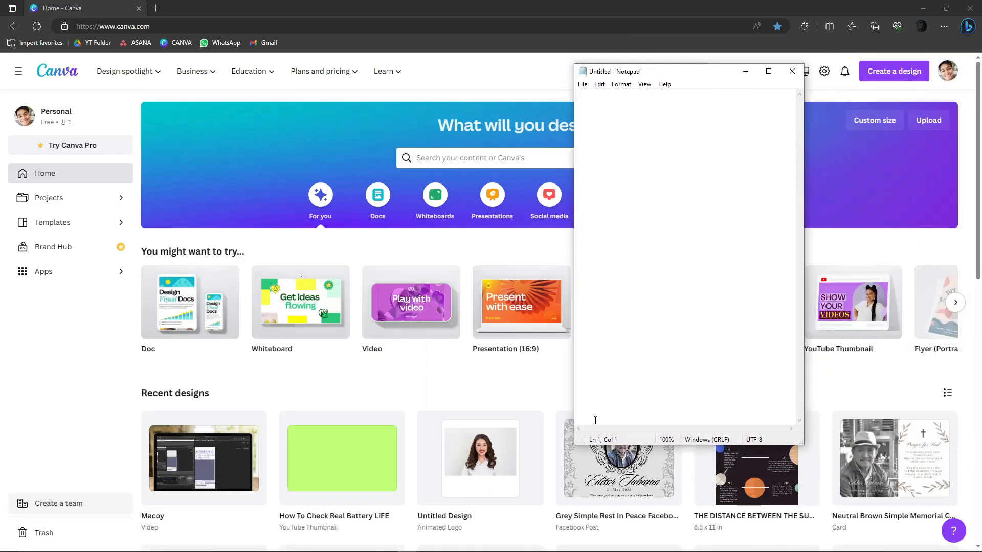
drag(574, 444, 502, 282)
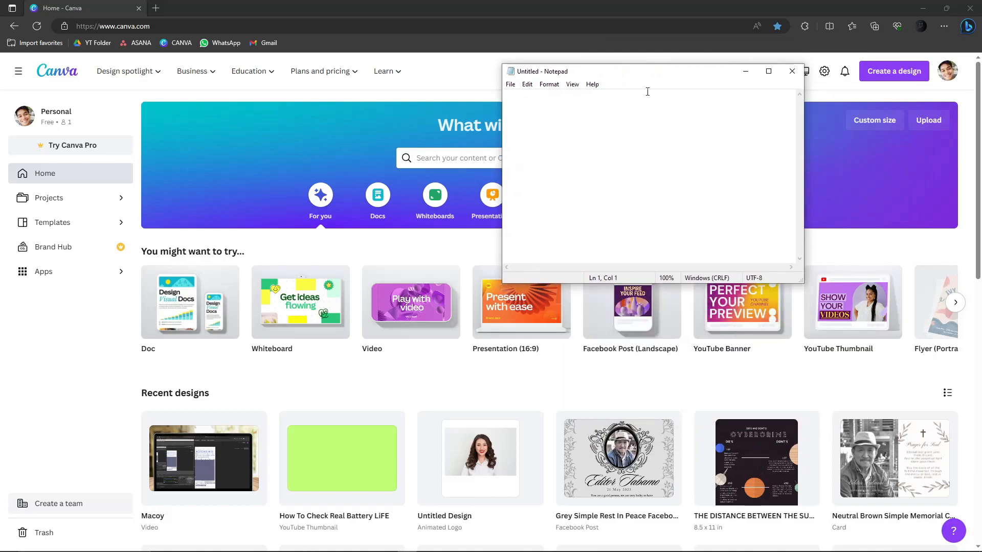
drag(678, 75, 845, 64)
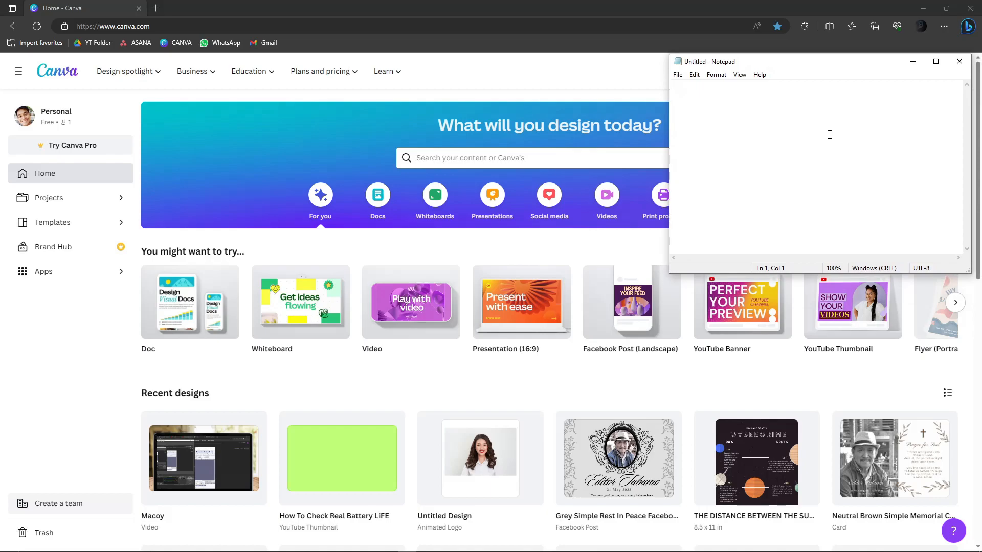
drag(670, 274, 785, 372)
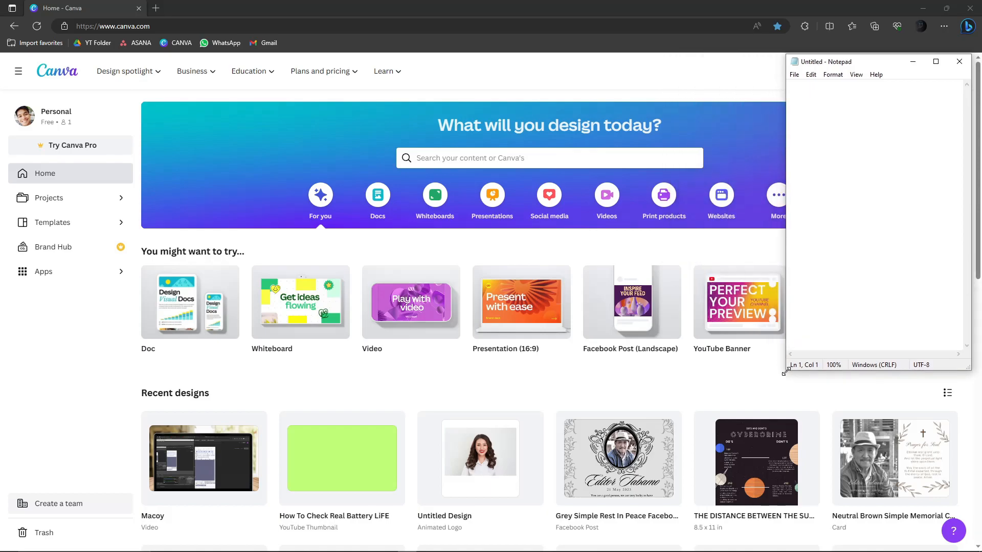
click(913, 63)
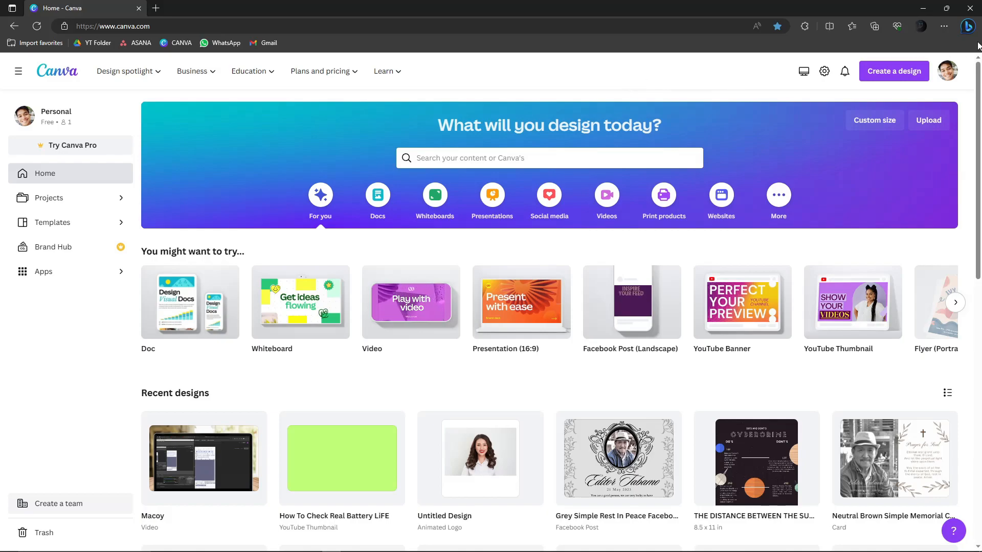
click(969, 29)
click(942, 67)
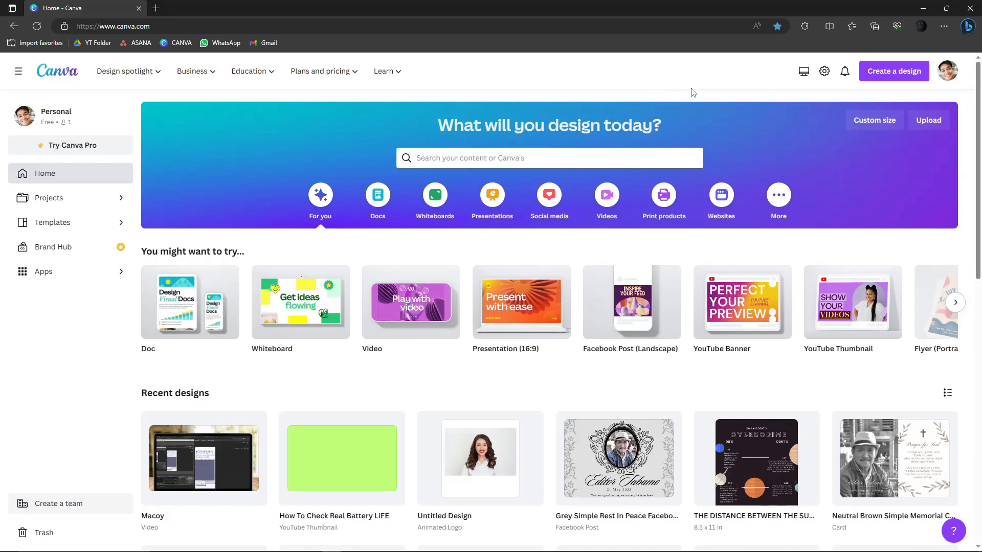
mouse_move(868, 549)
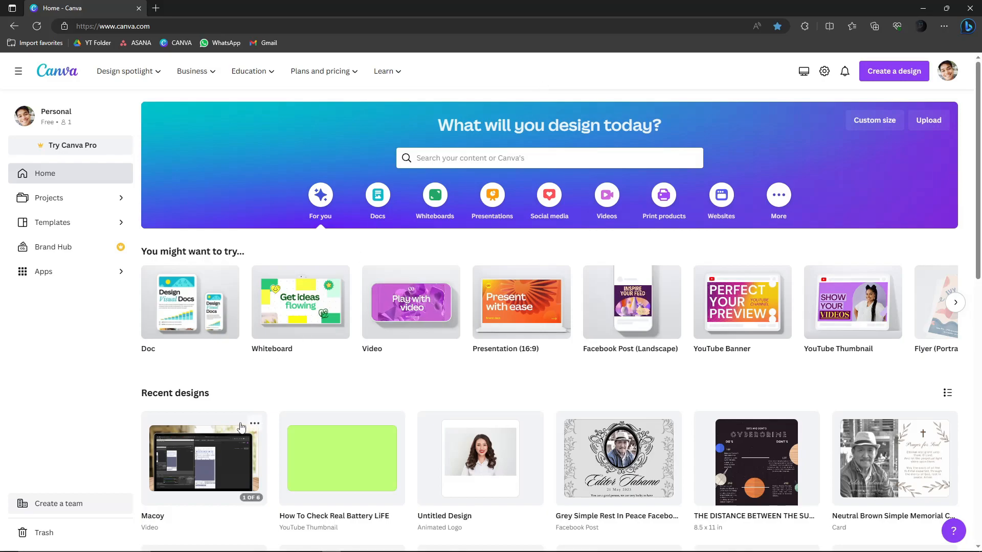
scroll(281, 416, down, 4)
scroll(282, 418, up, 3)
scroll(281, 416, up, 1)
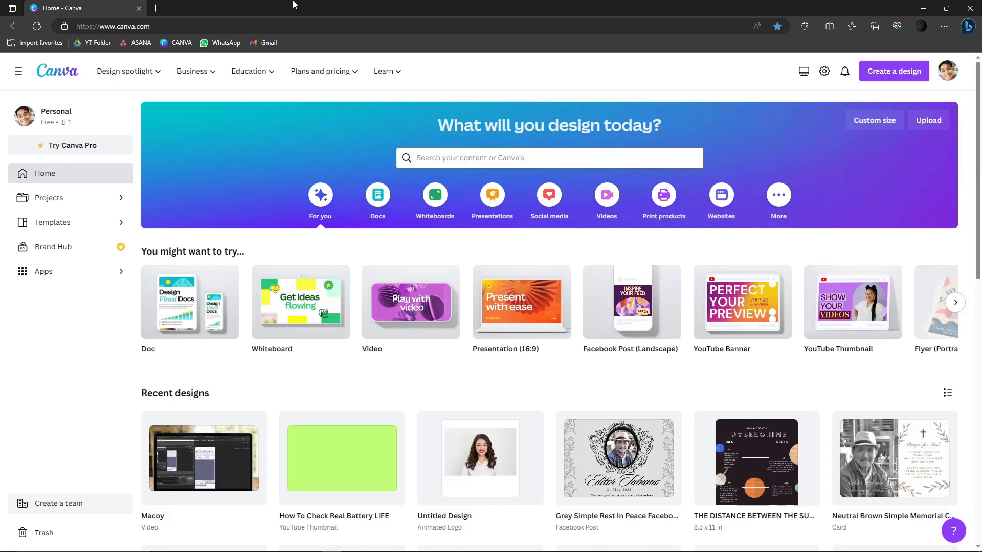
Restore and widen the Notepad window, and write GMAIL ACCOUNT with ACTIVE!! two lines below, magnified to 430%
click(407, 547)
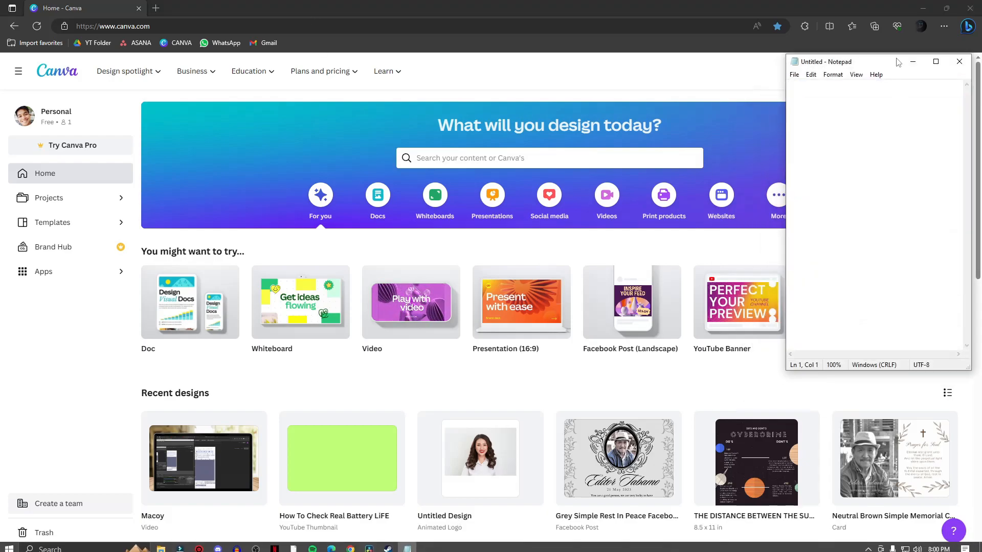
drag(898, 63, 356, 101)
drag(426, 160, 854, 159)
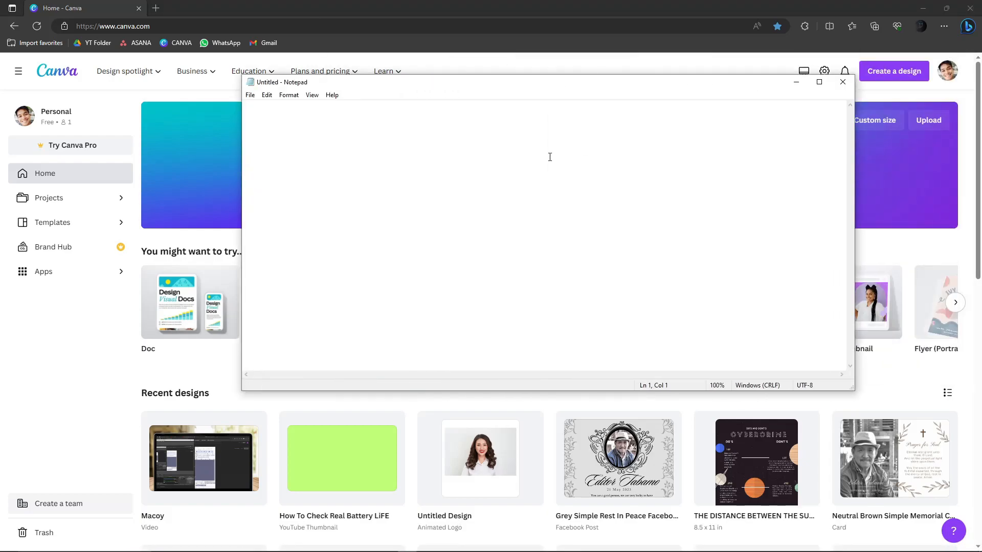
text(GMAIL ACCOUNT  ACTIVE!!)
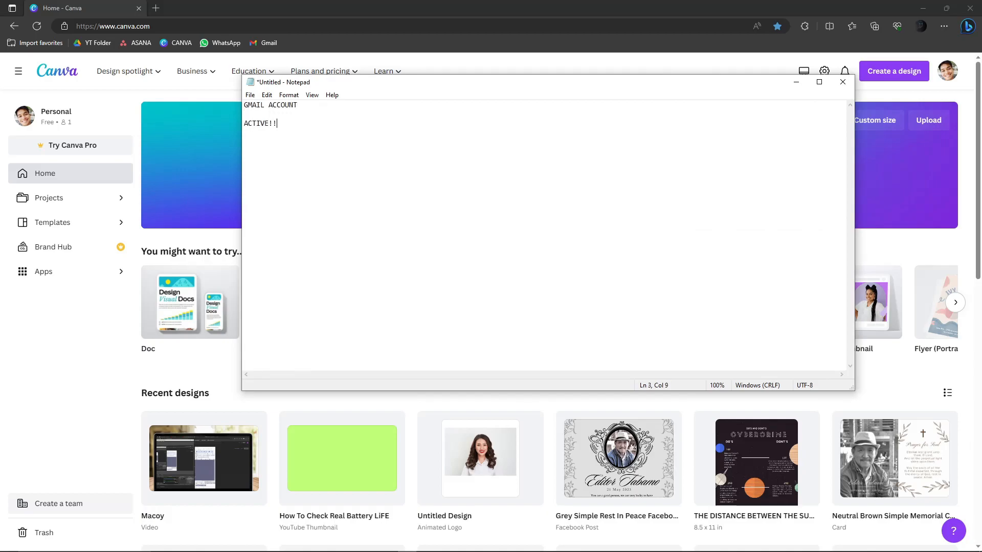
key(ctrl+a)
ctrl+scroll(471, 162, up, 20)
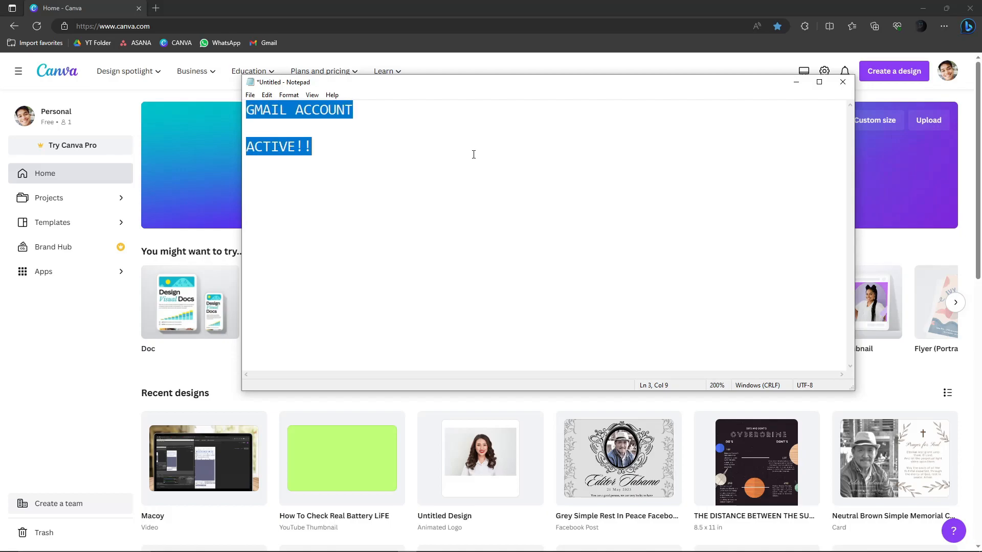
ctrl+scroll(476, 152, up, 4)
click(546, 192)
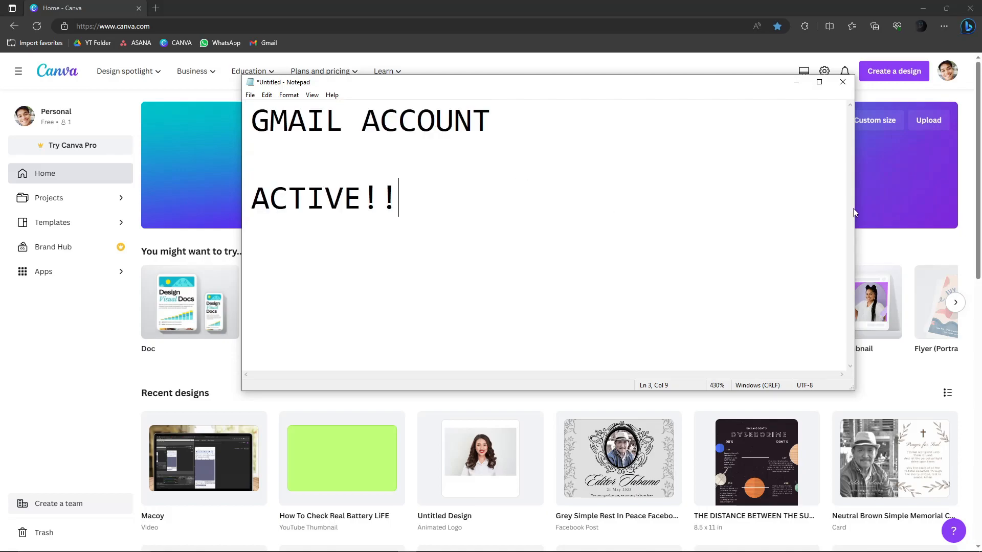
Delete all the text from the note, narrow and move its window aside, and minimize it
drag(854, 212, 541, 212)
drag(432, 82, 879, 65)
key(ctrl+a)
key(BackSpace)
click(930, 65)
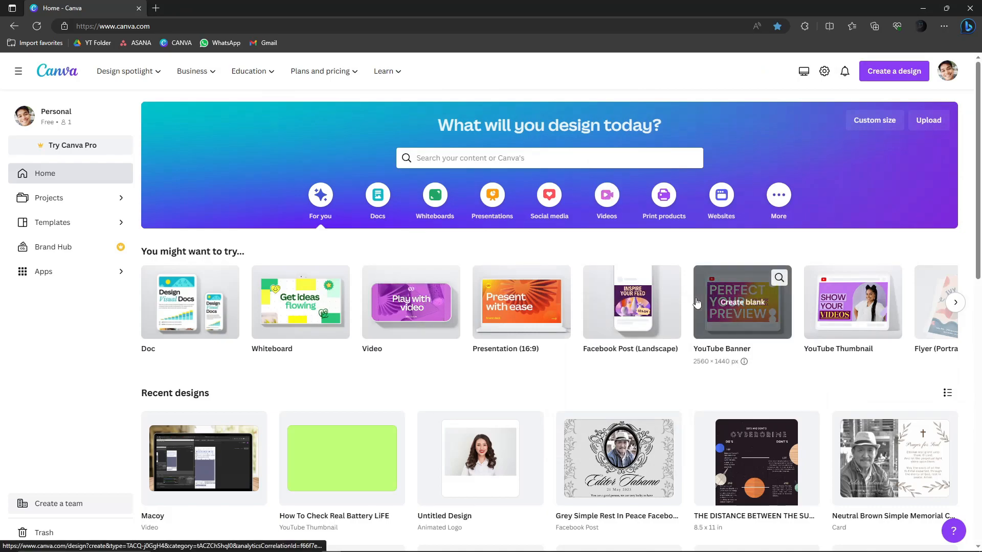
View the Canva Pro free trial offer and close it without starting the trial
click(79, 153)
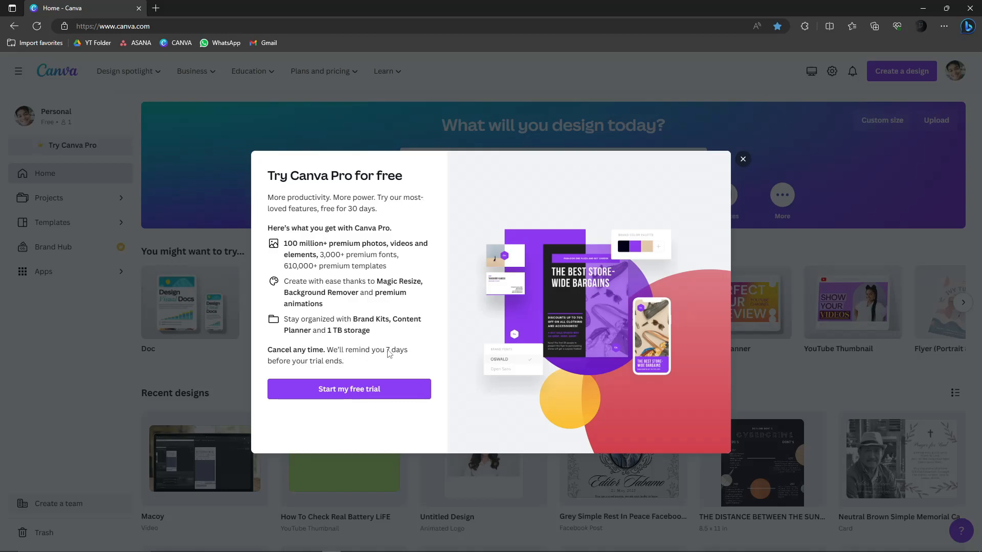
click(743, 159)
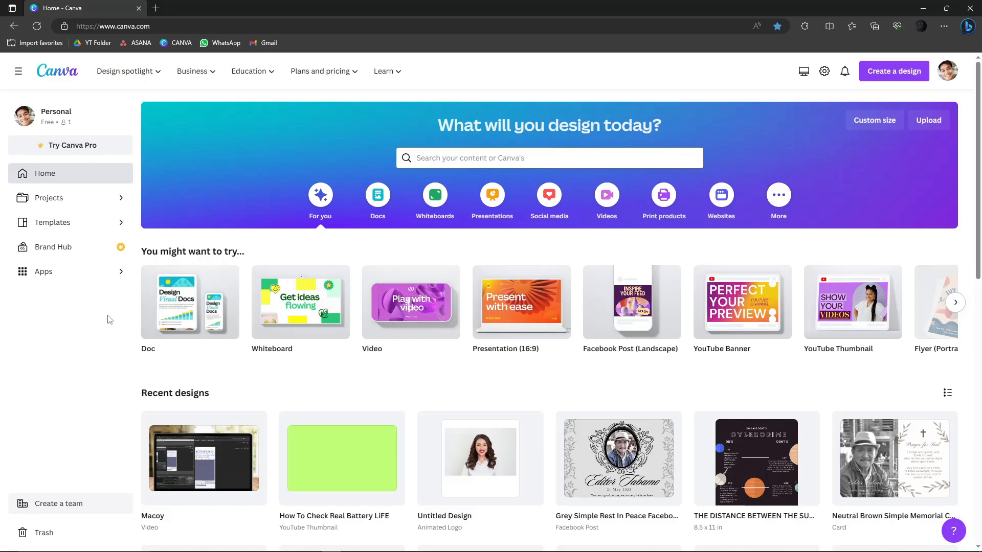
scroll(589, 206, down, 3)
scroll(550, 204, up, 3)
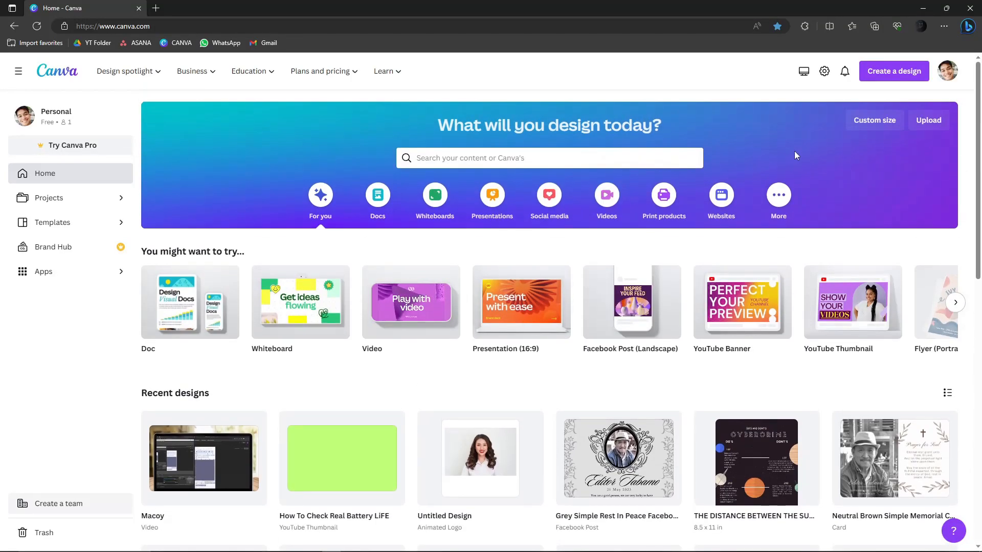
Look through the suggested design types for a new design, such as Logo, and close the list
click(892, 74)
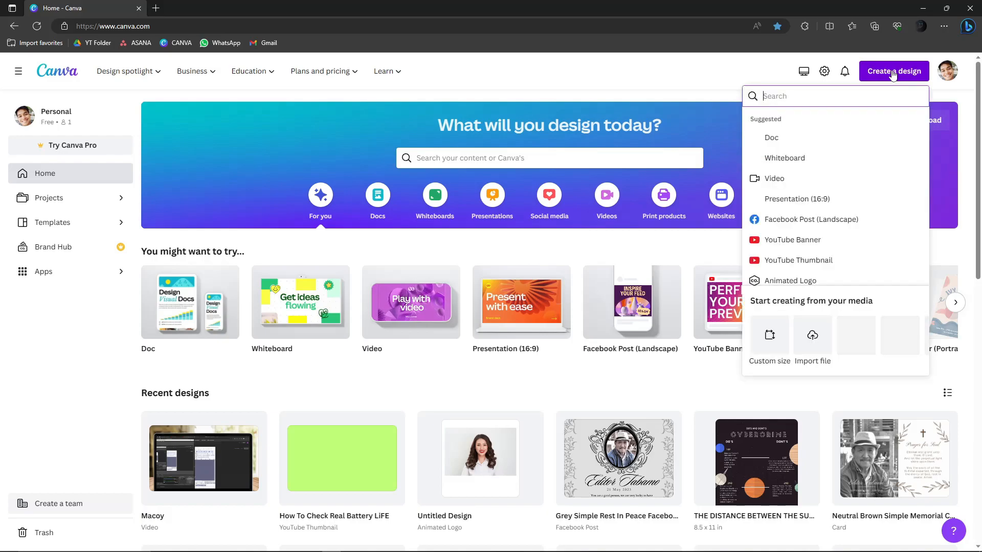
scroll(815, 202, down, 1)
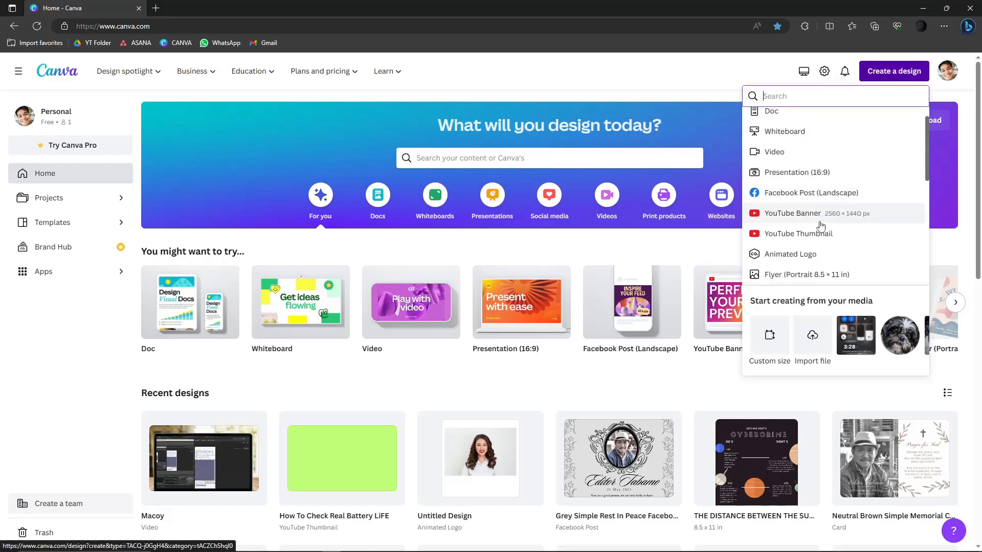
scroll(794, 258, down, 4)
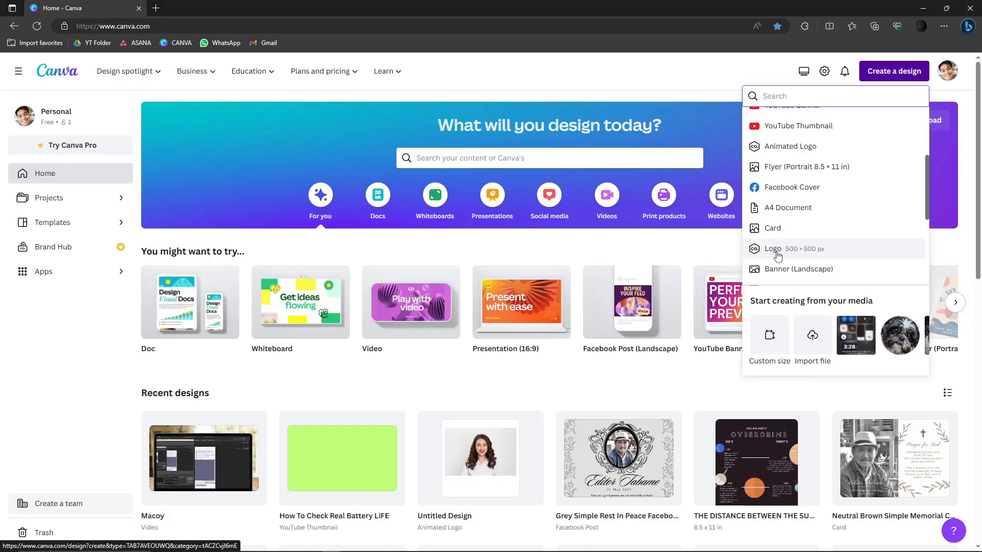
click(52, 335)
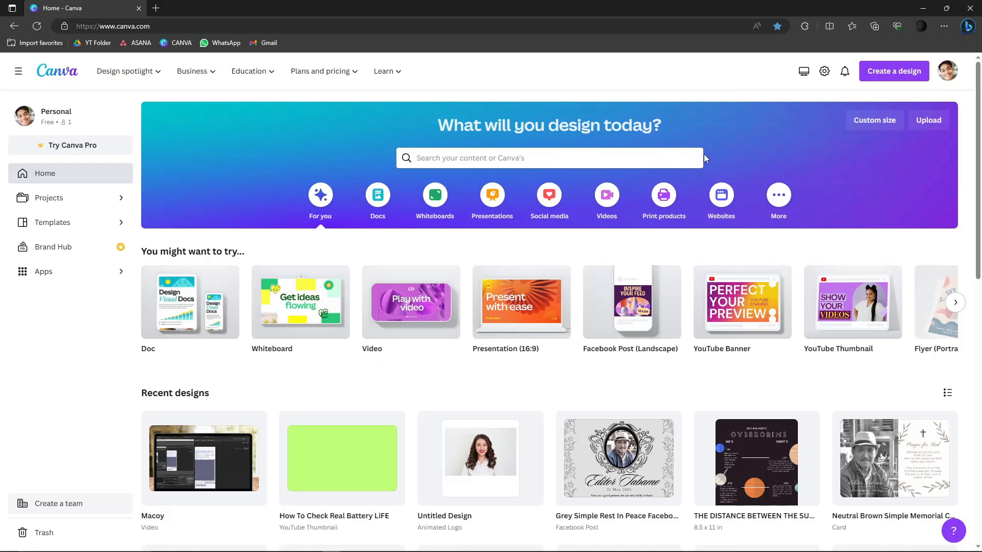
Search the Canva templates for logo
click(536, 157)
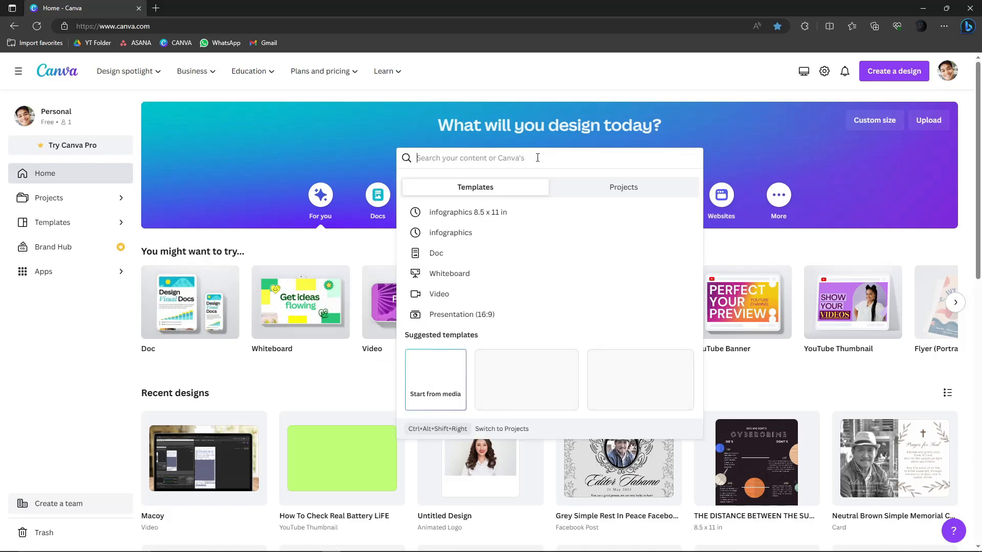
text(logo)
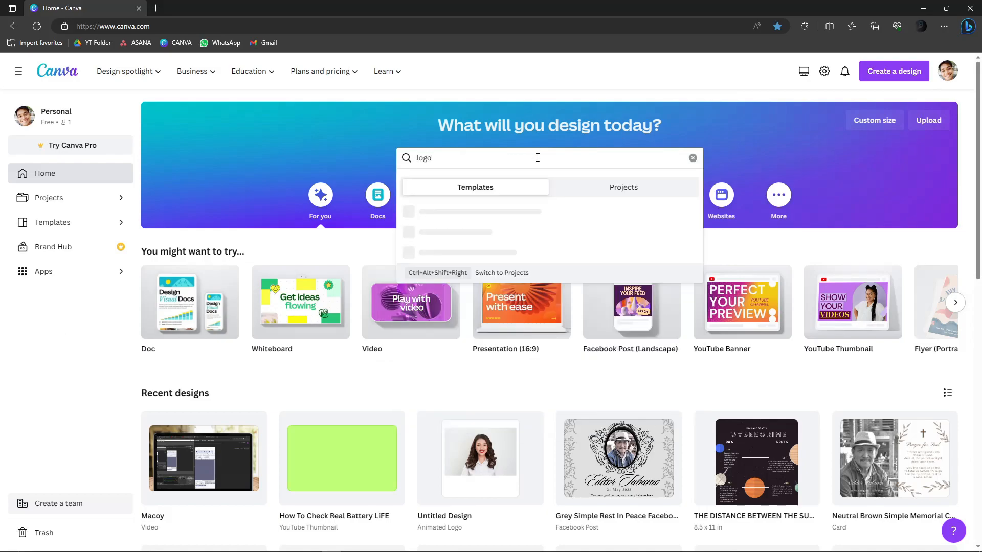
key(Return)
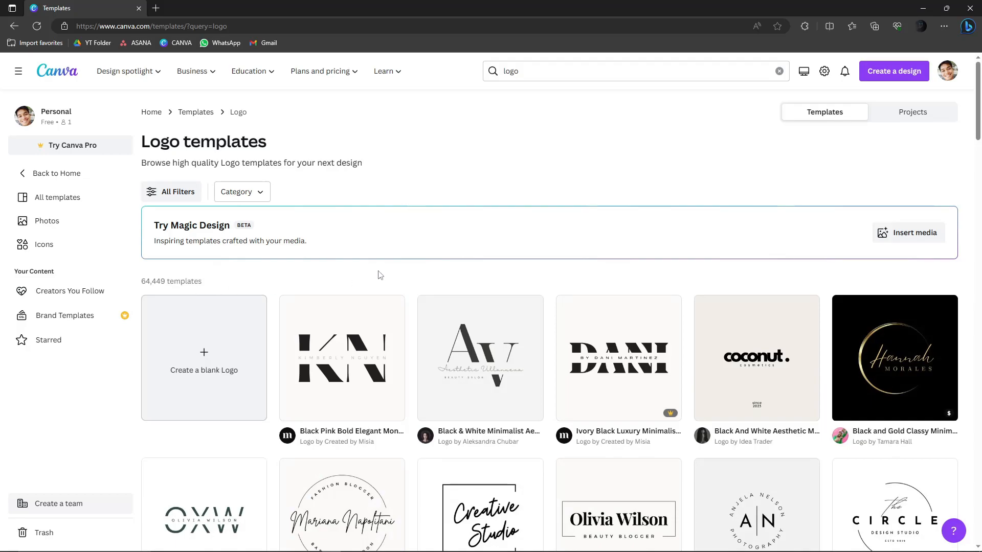
Replace the template search with gaming logo and run it
click(565, 77)
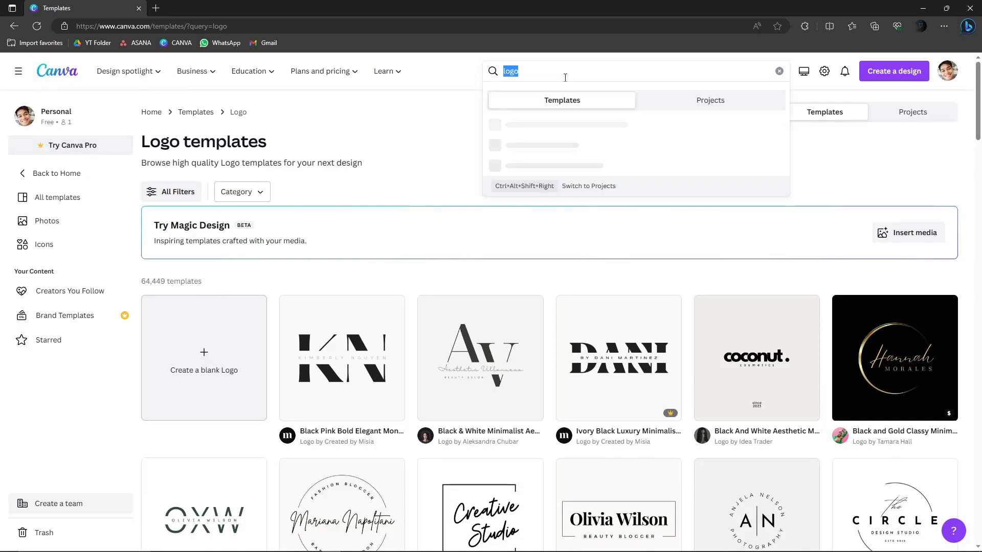
text(clothi)
key(ctrl+a)
text(gaming logo)
key(Return)
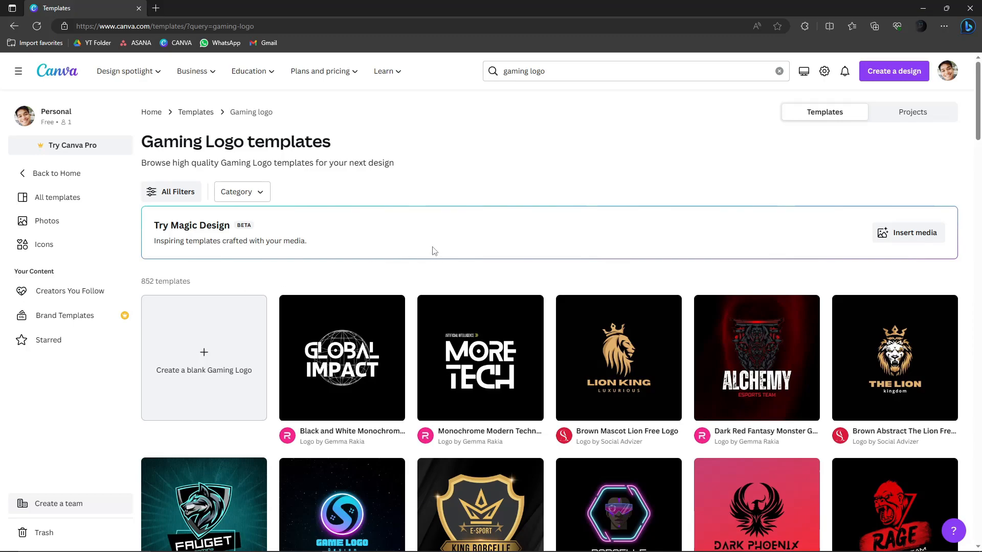
Open the Blue Modern Game Logo template from the results and try to use it, closing the Canva Pro upgrade offer
scroll(432, 248, down, 6)
scroll(432, 248, up, 2)
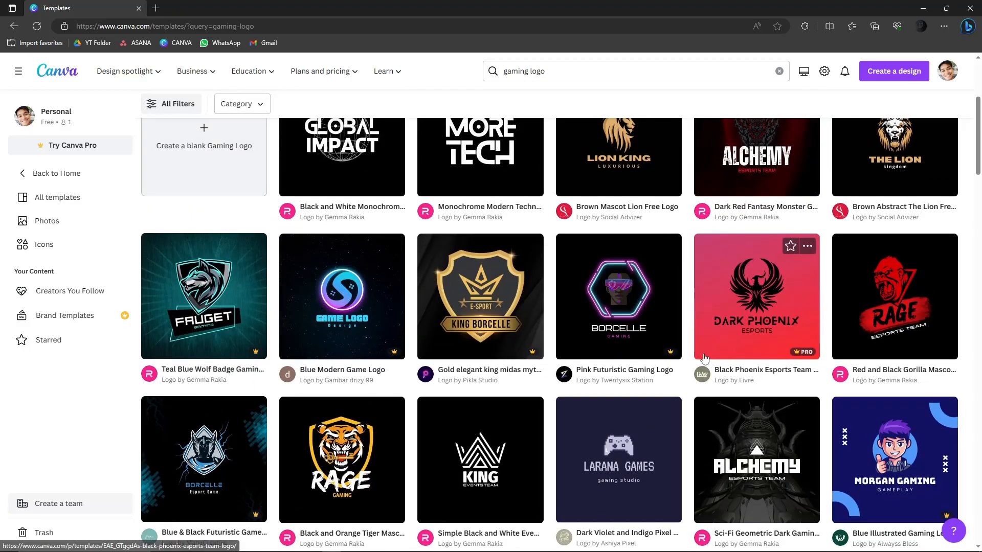
scroll(549, 360, down, 3)
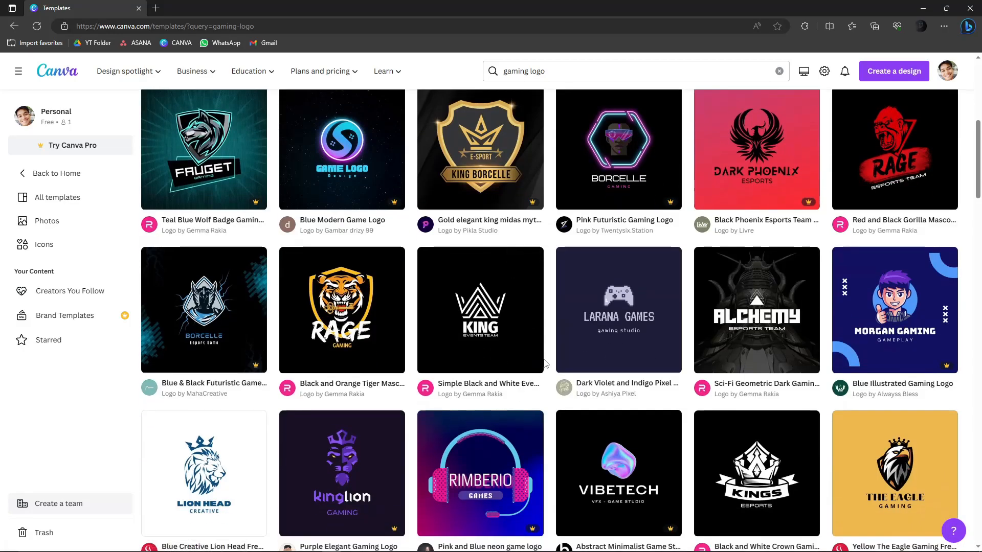
scroll(493, 384, up, 2)
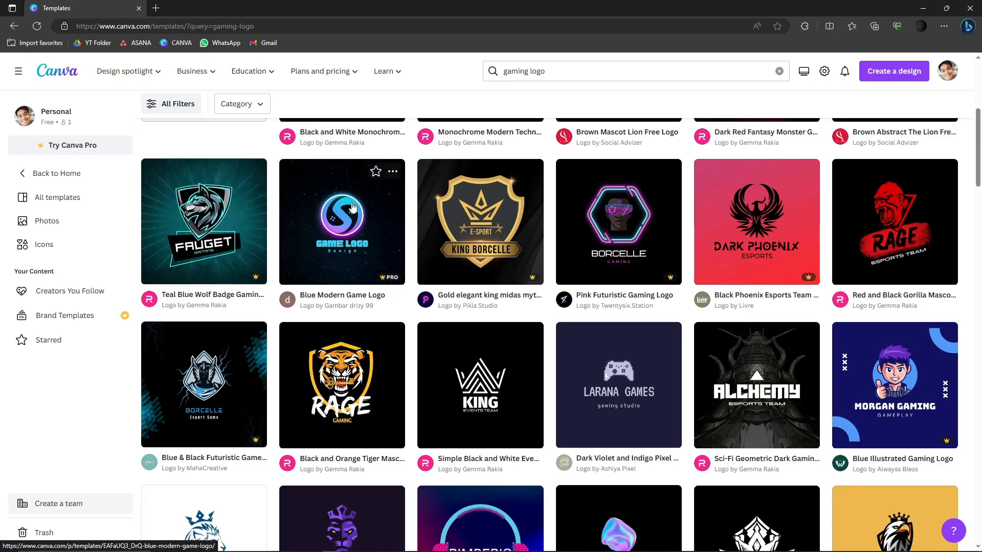
click(394, 276)
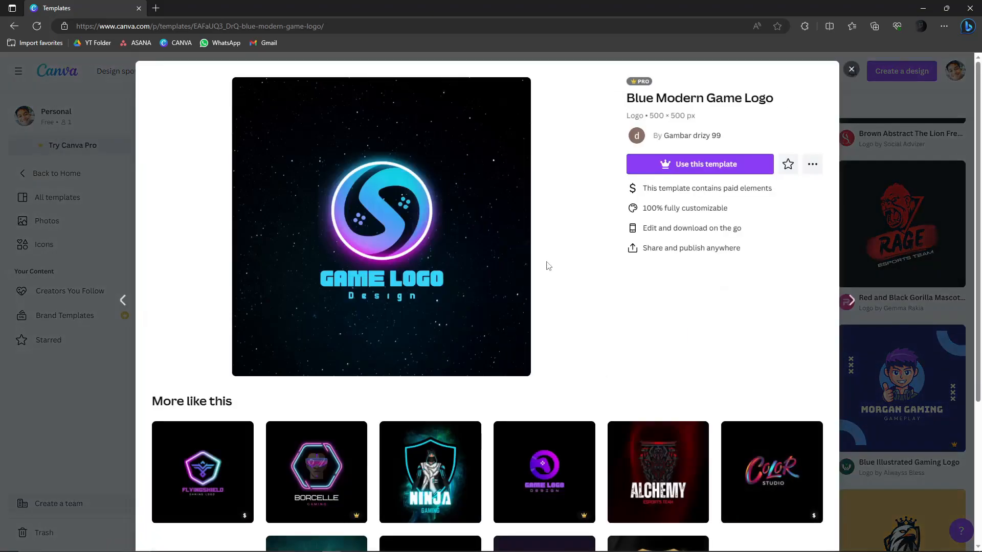
click(701, 164)
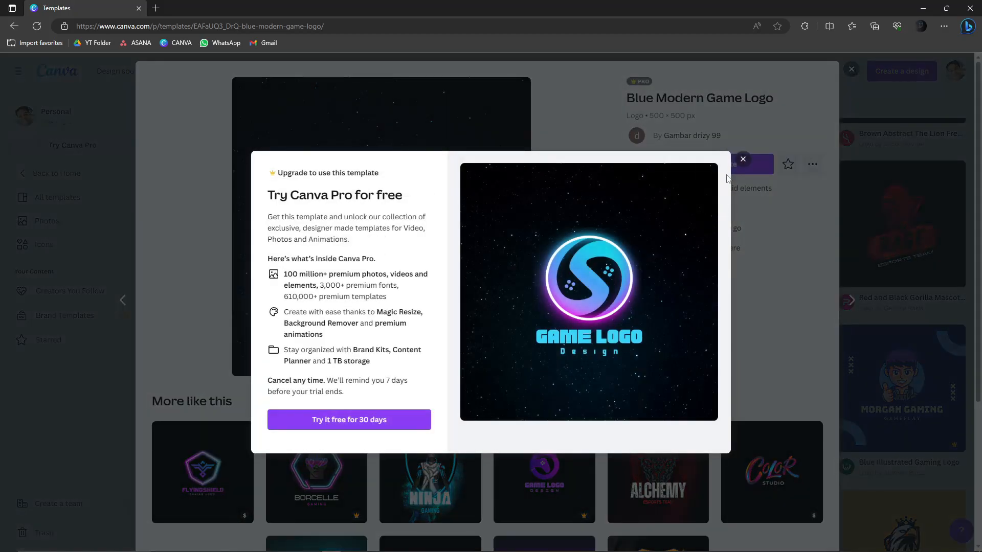
click(743, 159)
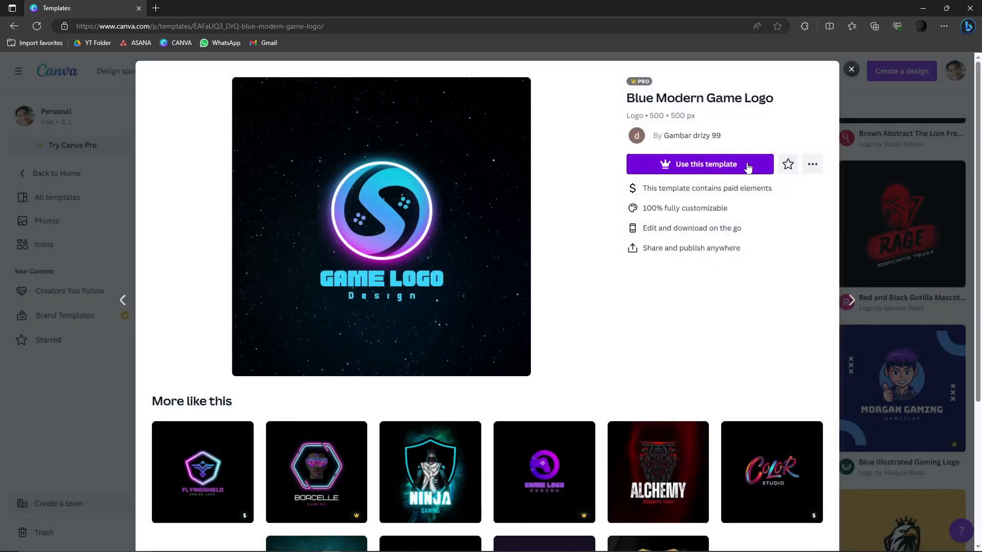
Close the Blue Modern Game Logo preview, open the Monochrome Modern Technology Black Logo template for editing, and close the old Templates page
click(852, 72)
scroll(461, 331, down, 7)
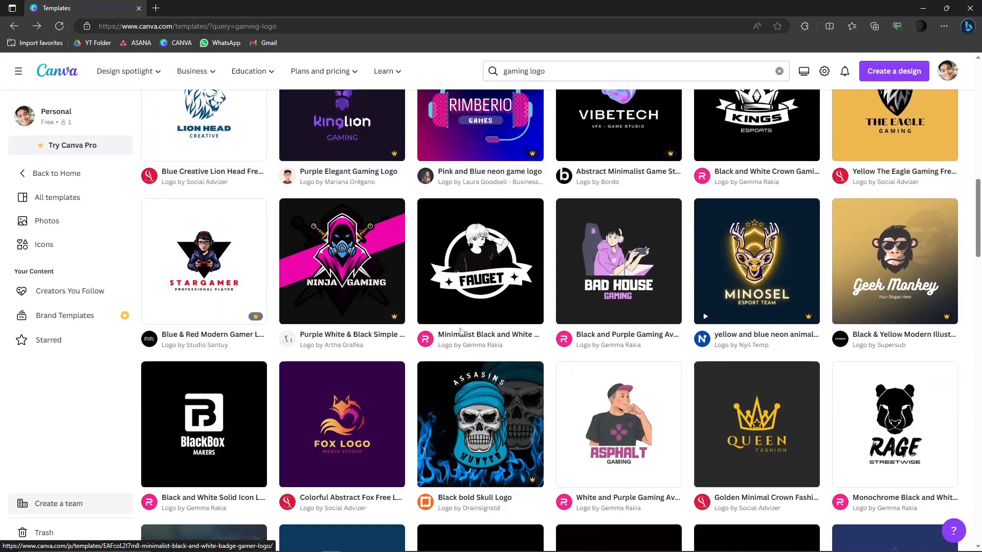
scroll(460, 331, up, 8)
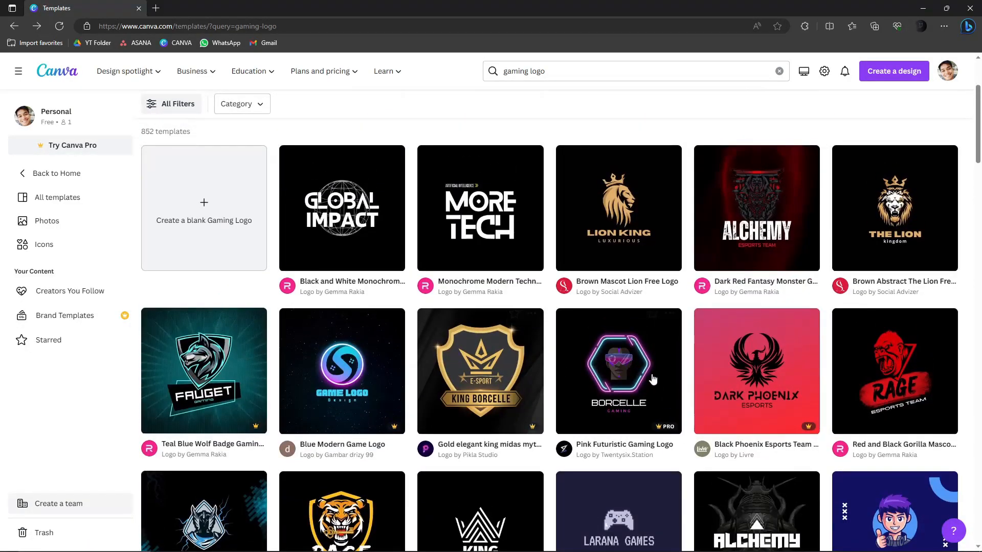
click(509, 211)
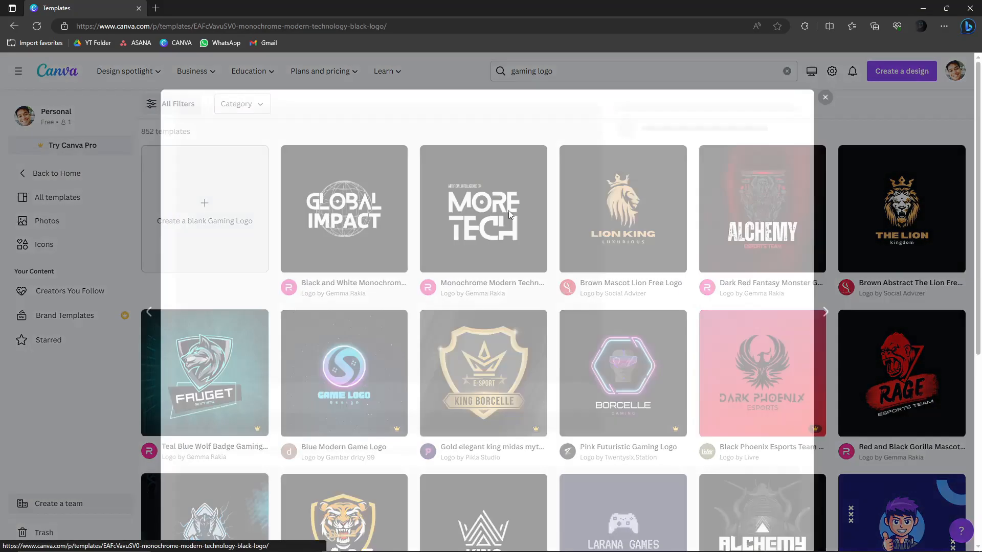
click(667, 174)
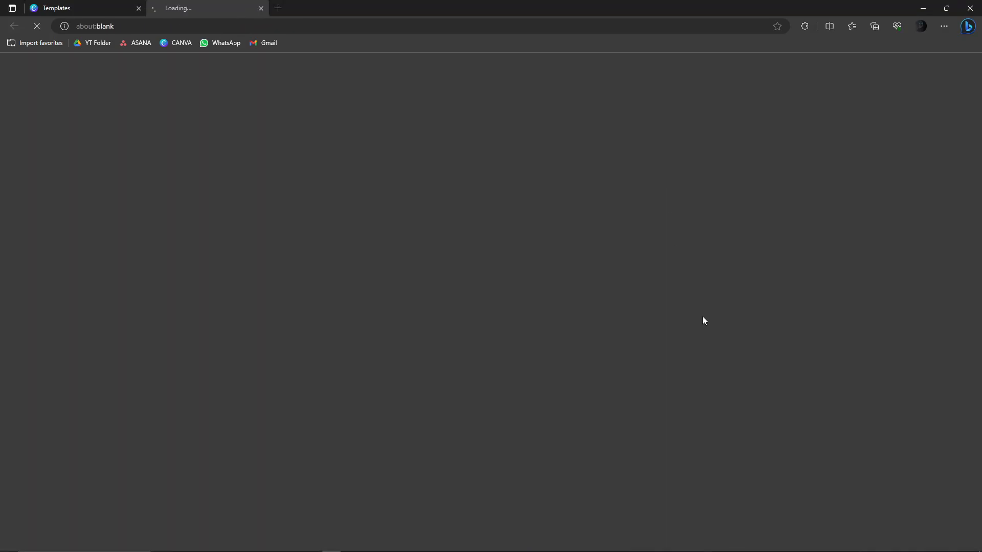
click(138, 8)
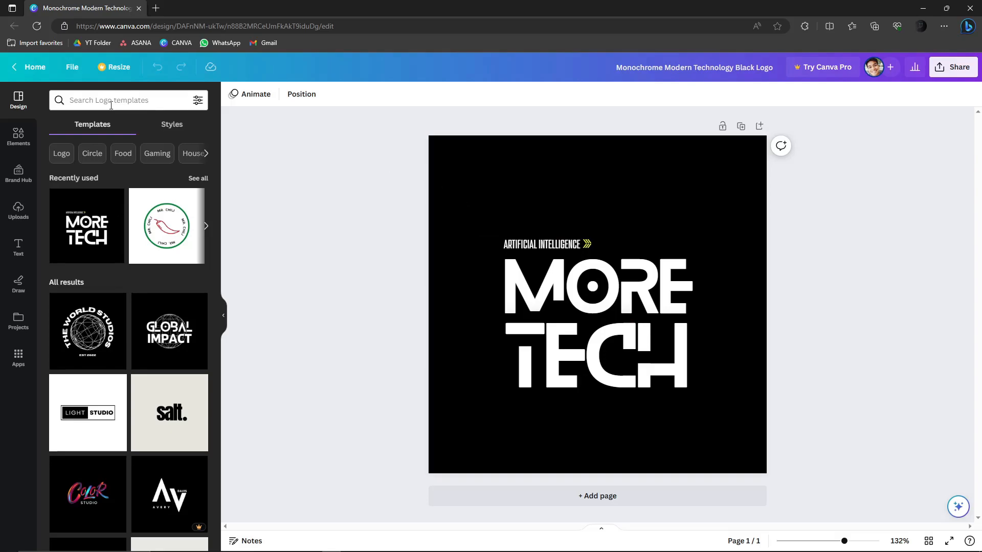
Look through the editor's Elements, Brand Hub, Uploads, Text, Draw, Projects and Apps sections, ending back at Elements
click(19, 134)
click(19, 174)
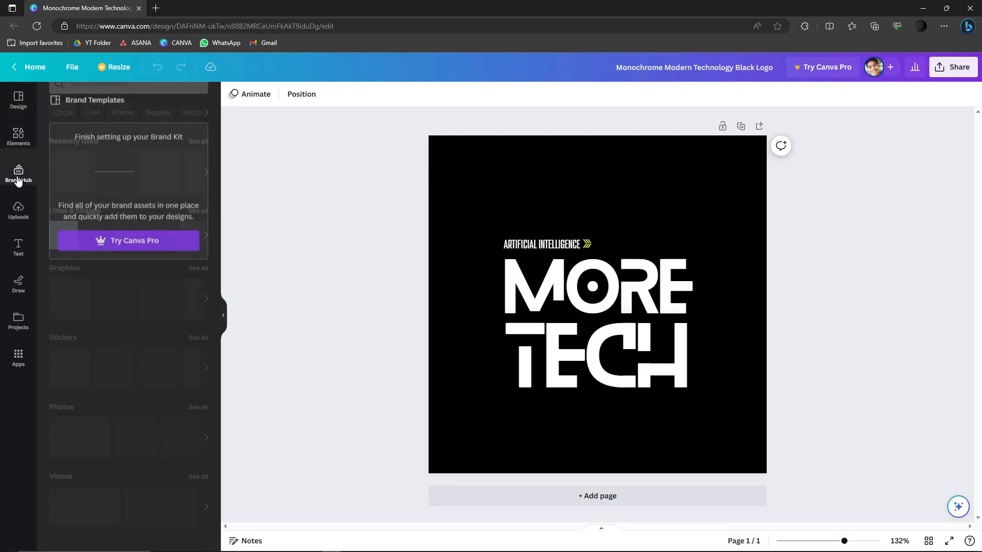
click(19, 210)
click(22, 243)
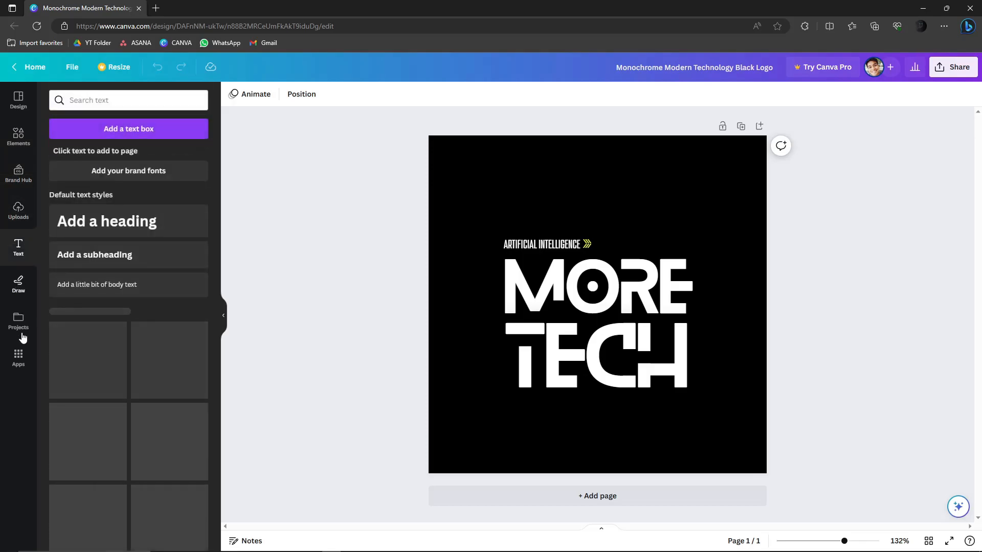
click(19, 283)
click(20, 322)
click(25, 369)
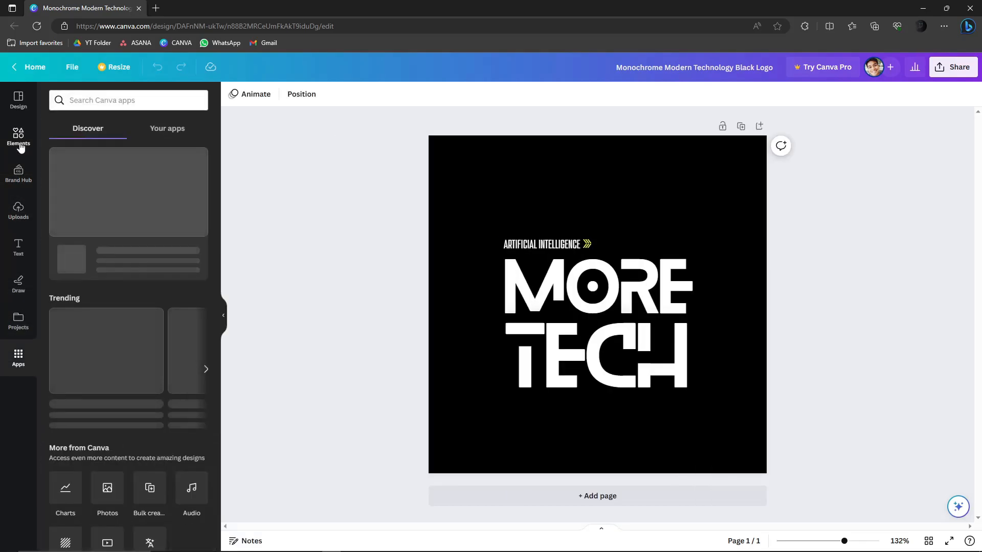
click(21, 145)
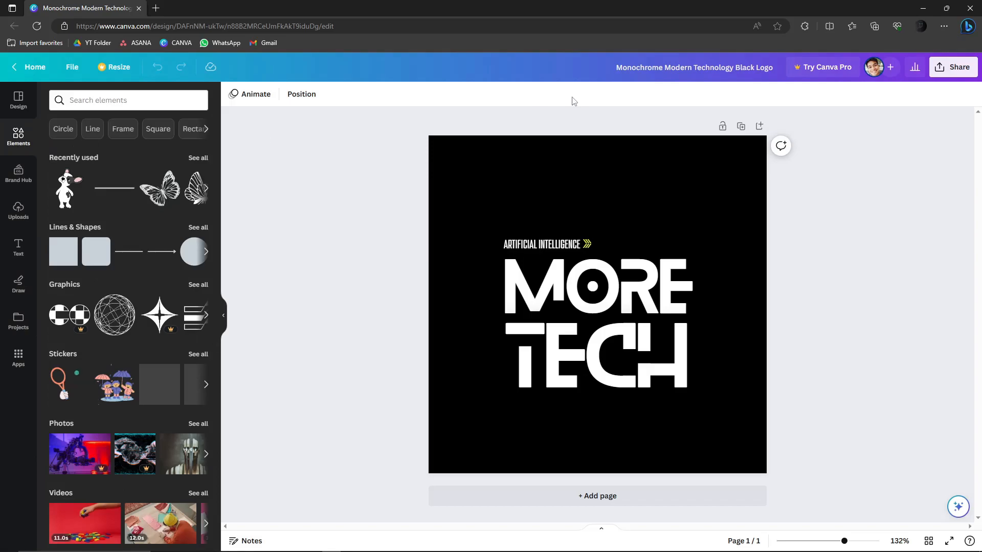
Rename the design as Project 1 Logo Game
double_click(658, 68)
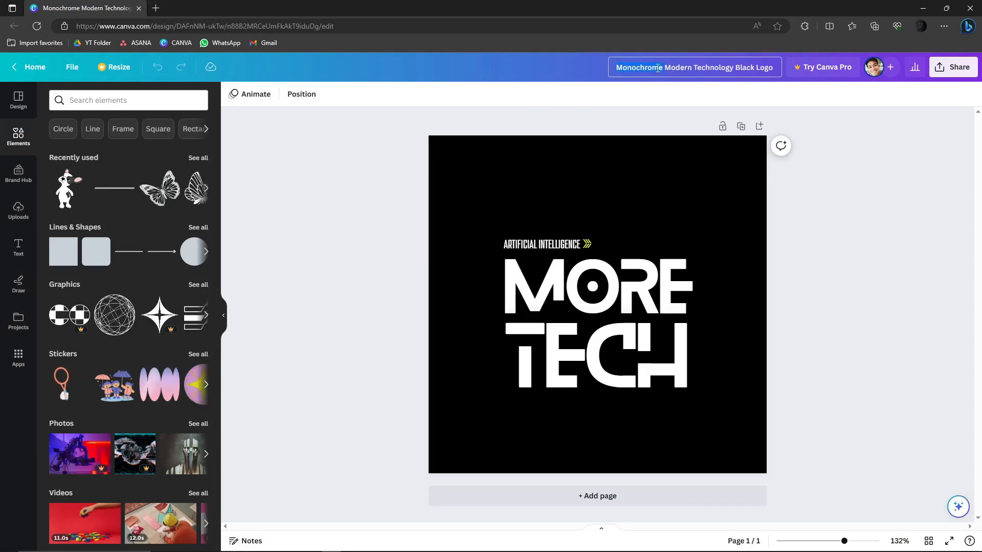
text(Project 1 Logo Game)
click(878, 121)
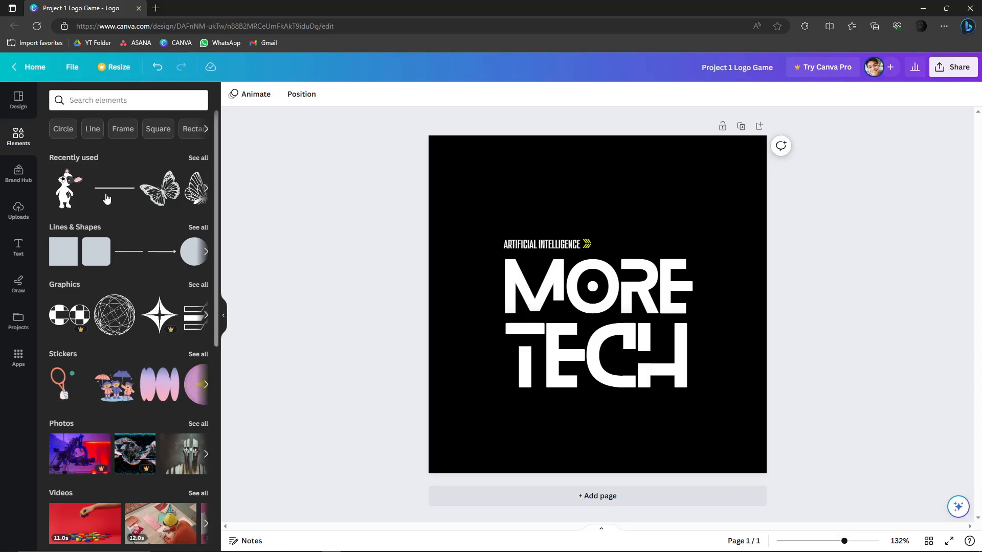
click(18, 105)
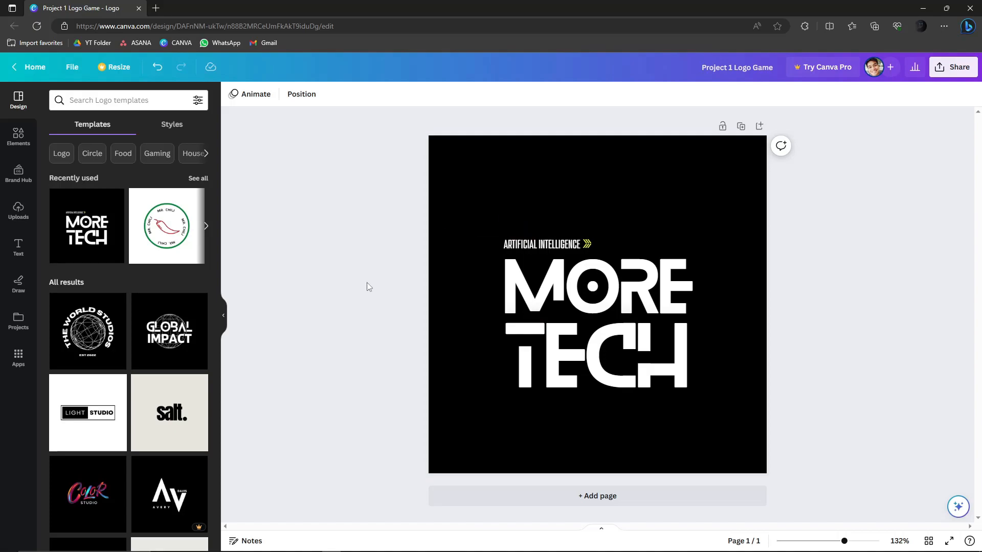
click(255, 546)
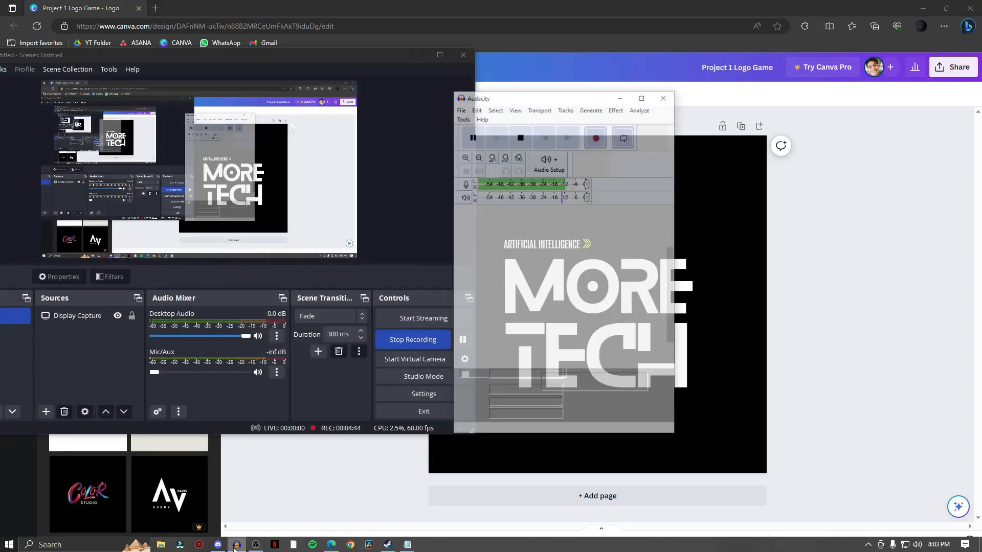
click(253, 546)
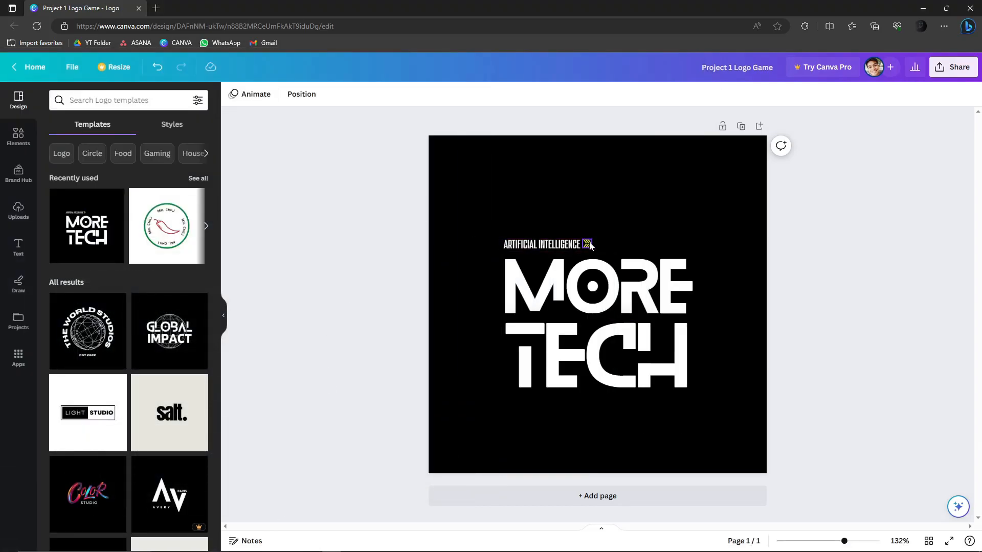
Replace the small ARTIFICIAL INTELLIGENCE line above the logo title with MAC01 GAMING HUB
double_click(565, 244)
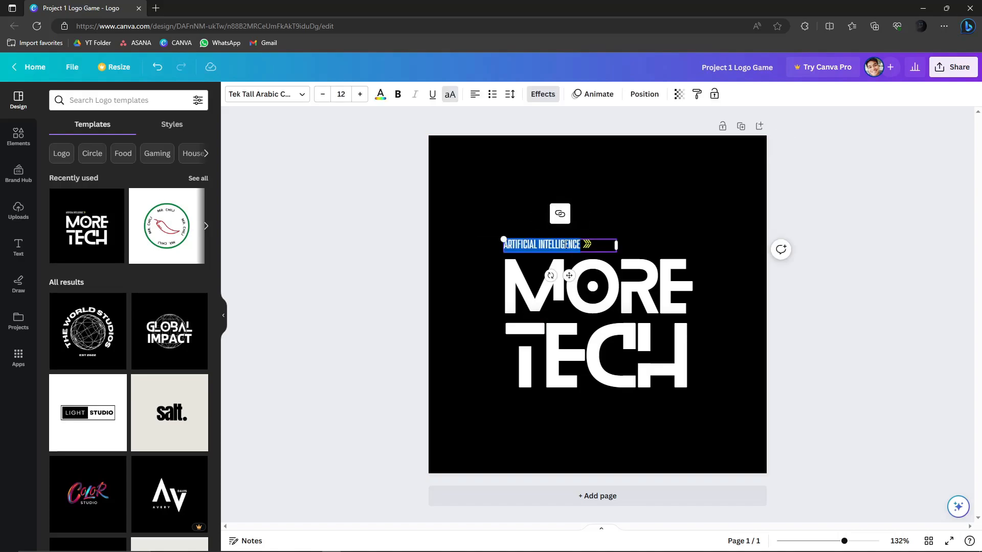
key(BackSpace)
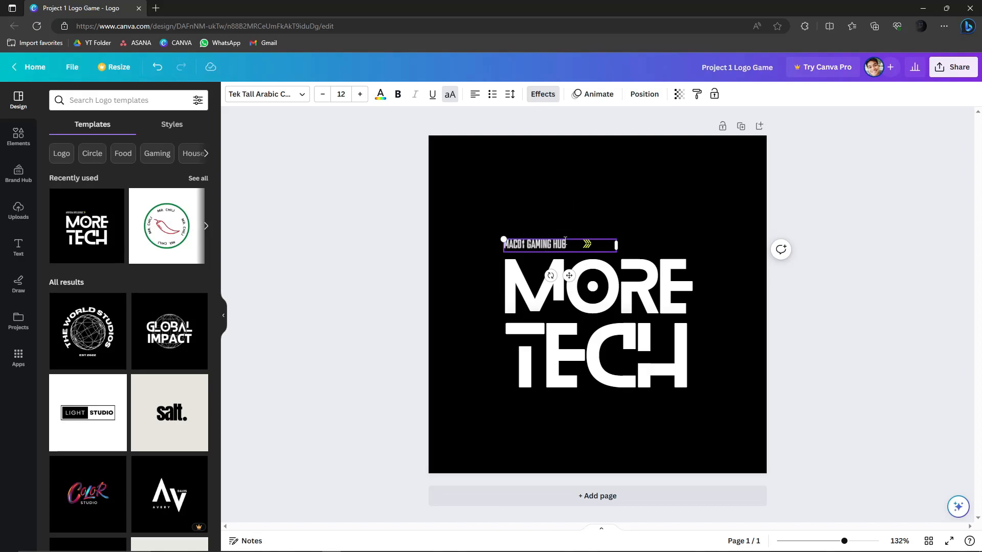
click(853, 232)
Replace the large word MORE in the logo with GAME
click(667, 307)
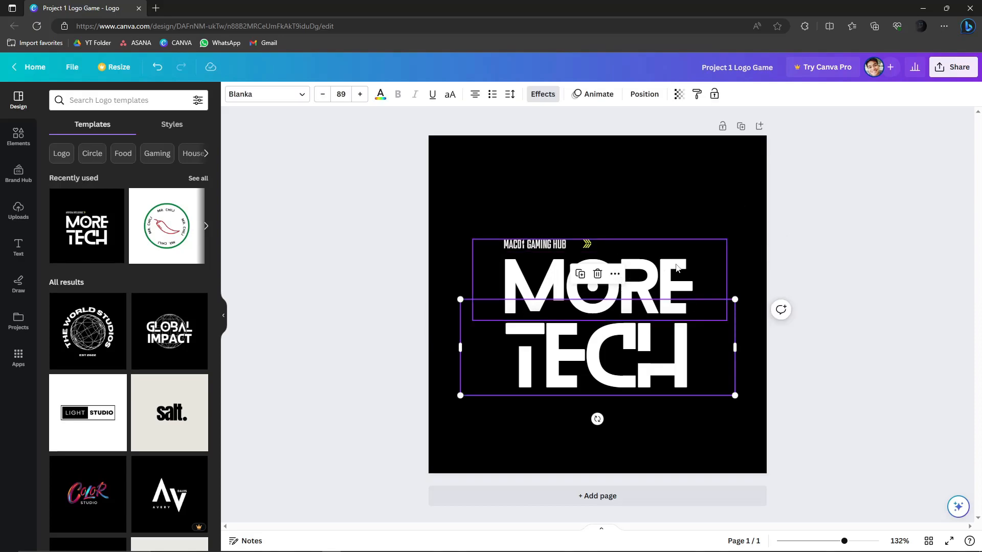
double_click(678, 264)
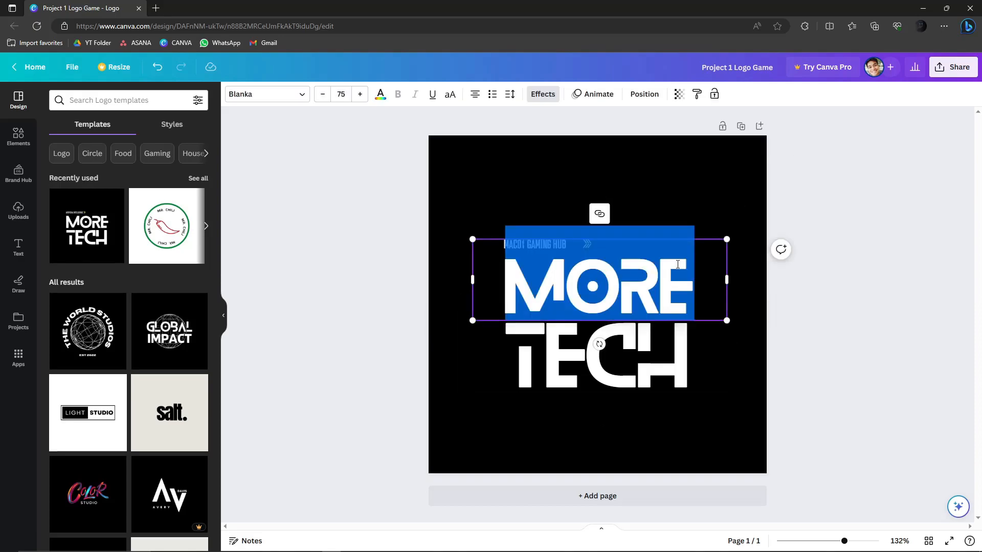
text(COMPOUTER)
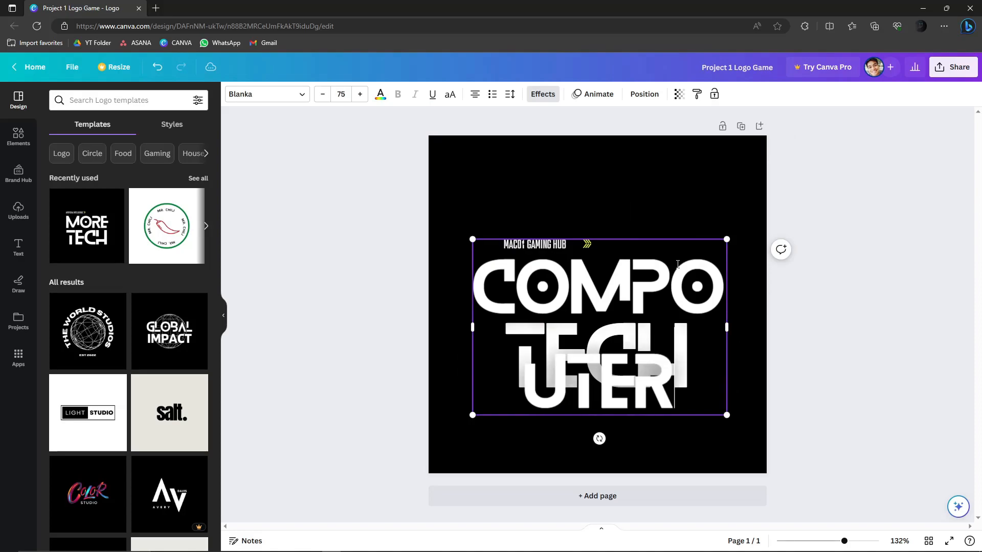
key(BackSpace)
key(BackSpace)
key(BackSpace)
key(BackSpace)
key(BackSpace)
key(BackSpace)
key(BackSpace)
key(BackSpace)
key(BackSpace)
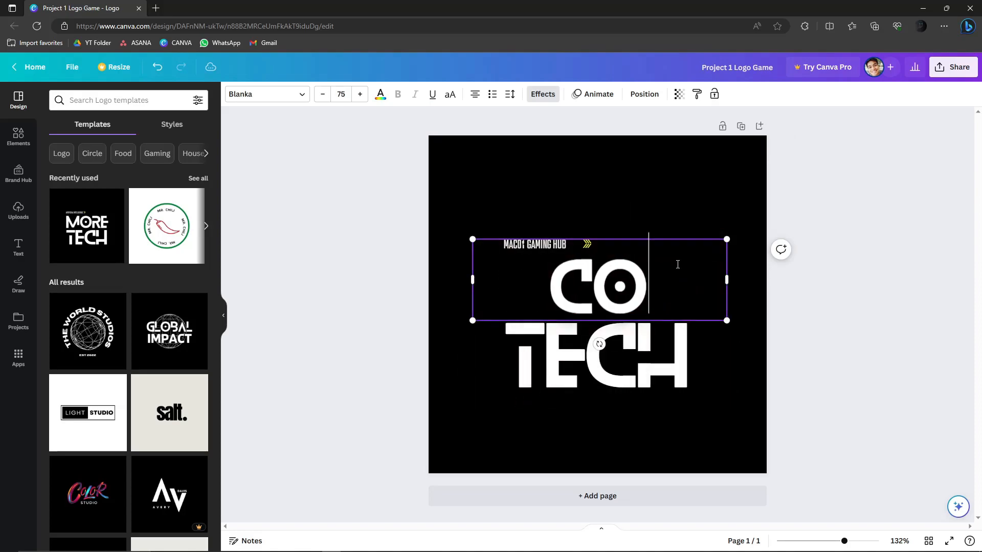
text(GANM)
key(BackSpace)
key(BackSpace)
text(ME)
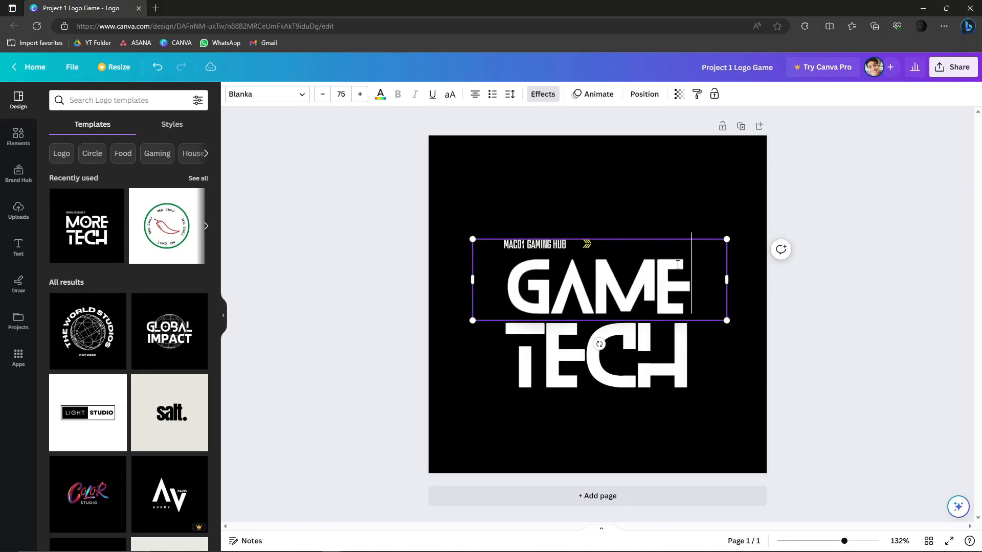
Replace the large word TECH below GAME with LIFE and deselect the text
click(627, 361)
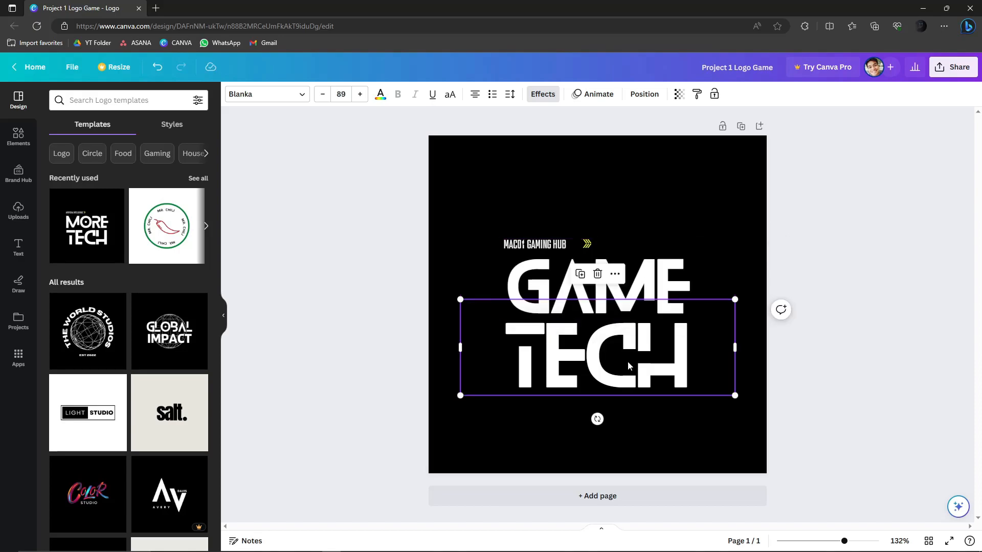
click(627, 361)
key(ctrl+a)
text(LIFE)
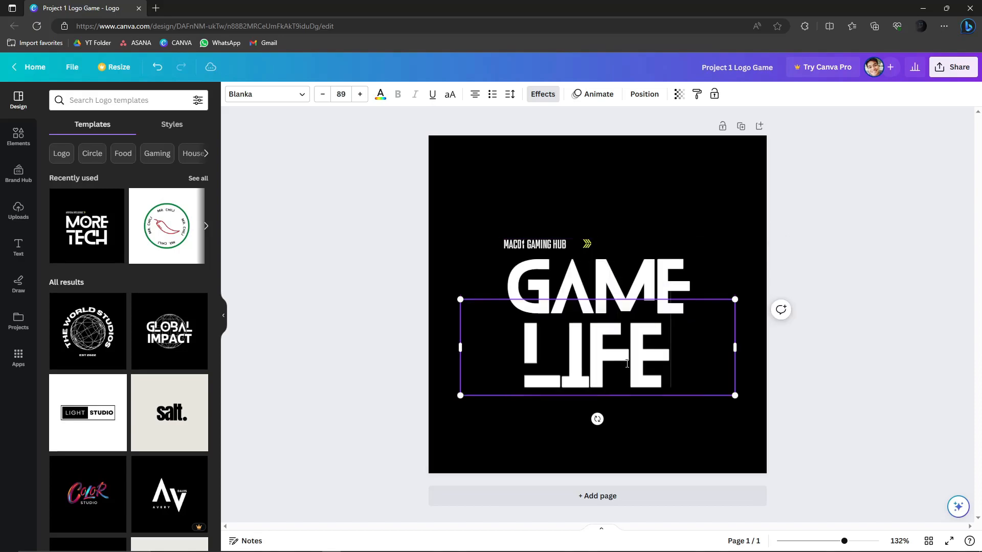
click(863, 275)
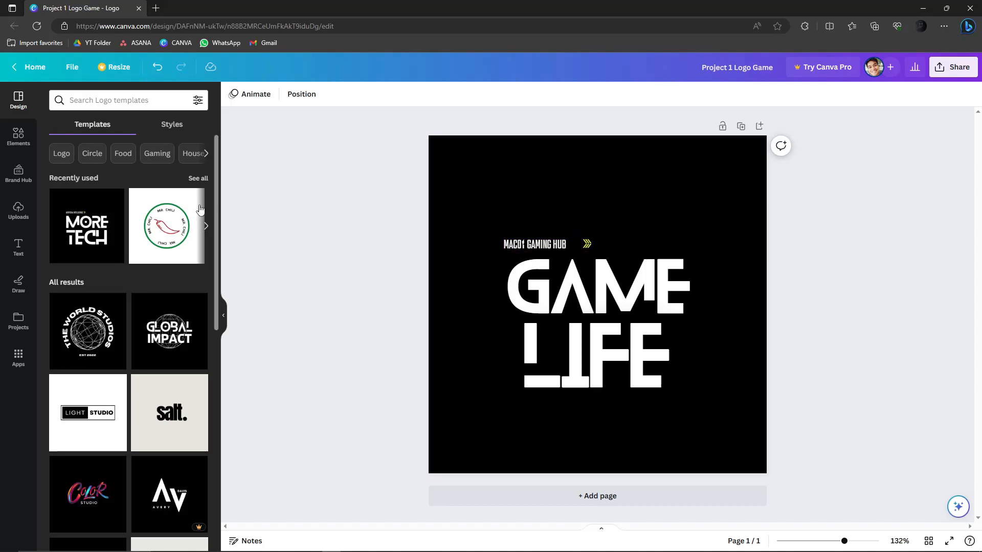
Browse the available elements, add the recently used cartoon dog to the logo, shrink it and place it in the canvas's upper-left corner
click(19, 173)
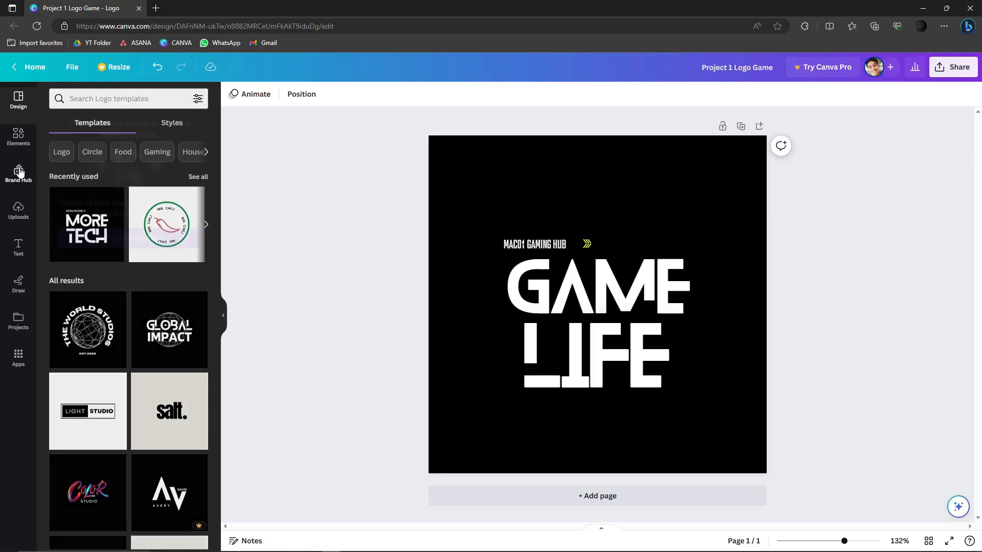
click(20, 136)
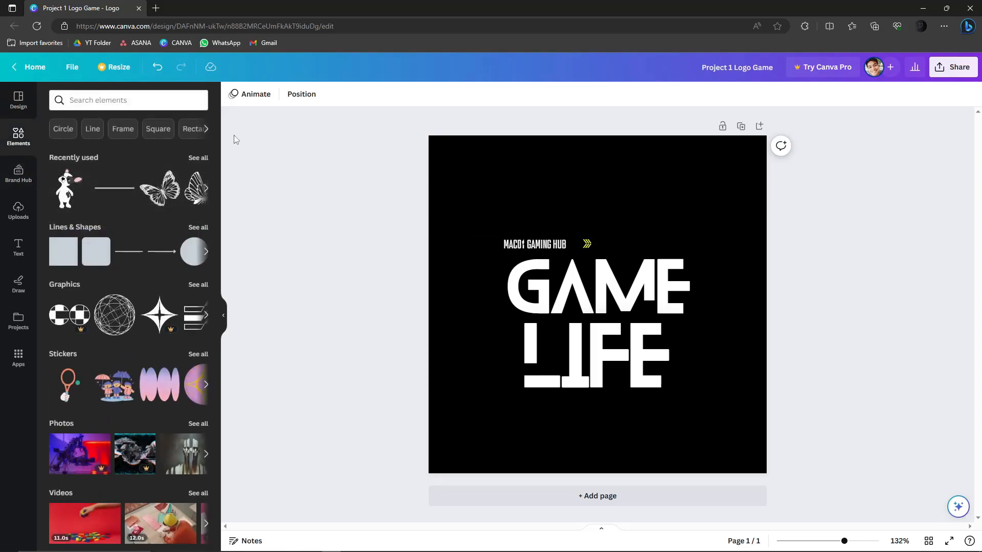
scroll(160, 321, down, 3)
scroll(160, 321, up, 3)
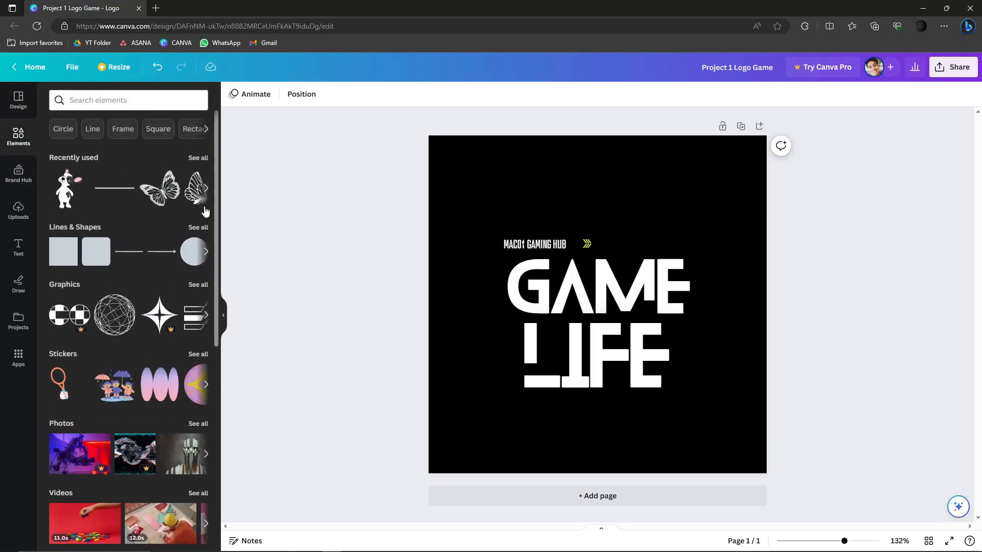
scroll(112, 315, down, 5)
scroll(122, 313, down, 4)
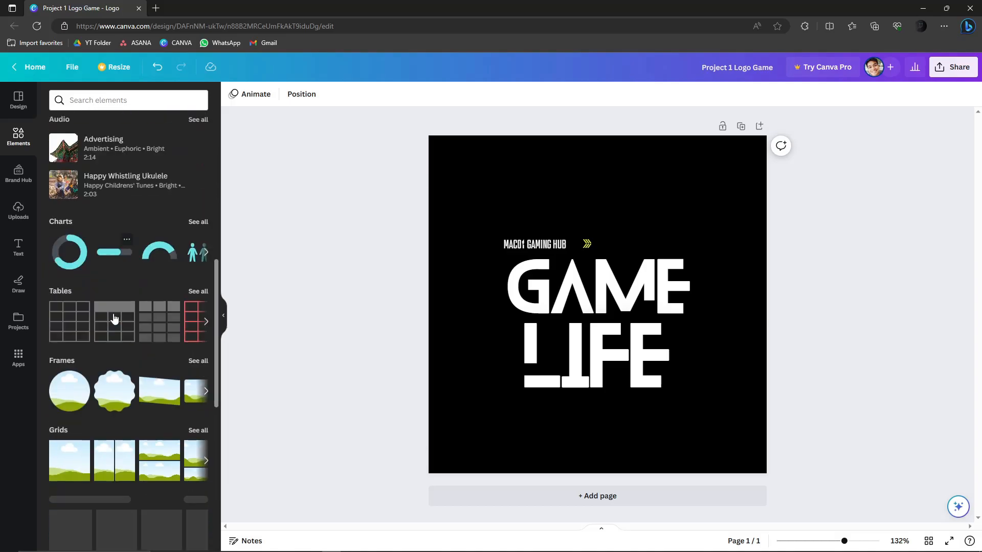
scroll(128, 357, up, 8)
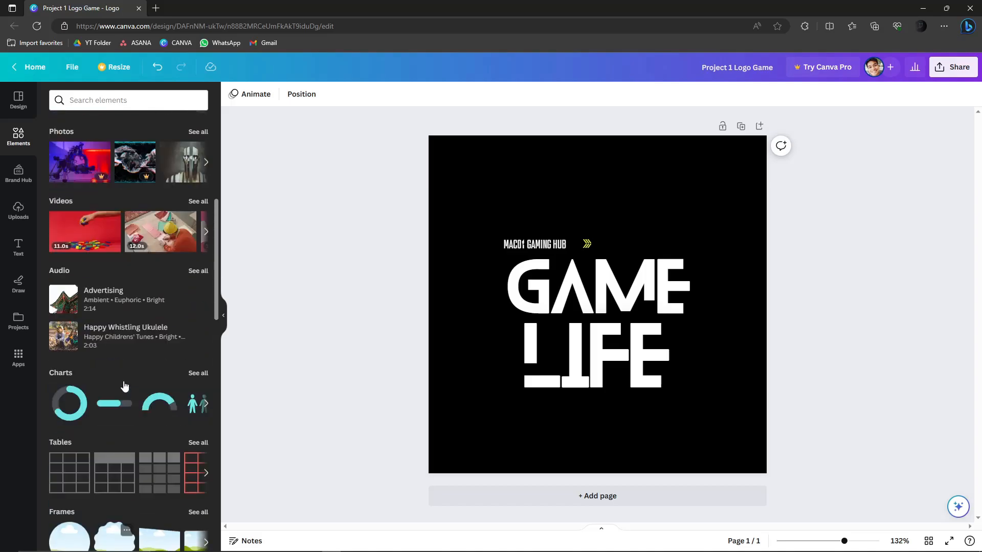
click(65, 189)
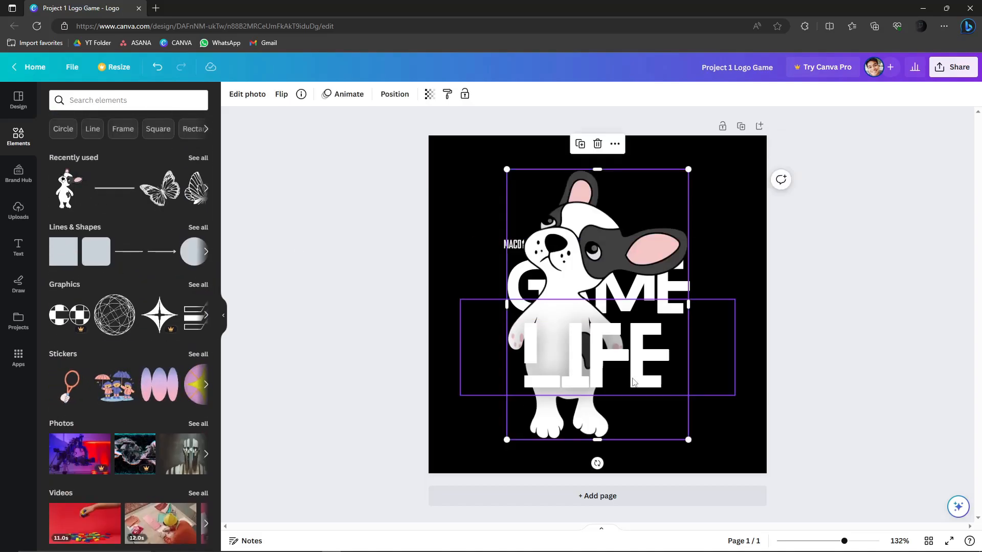
drag(688, 439, 540, 245)
drag(529, 205, 460, 184)
drag(489, 225, 500, 241)
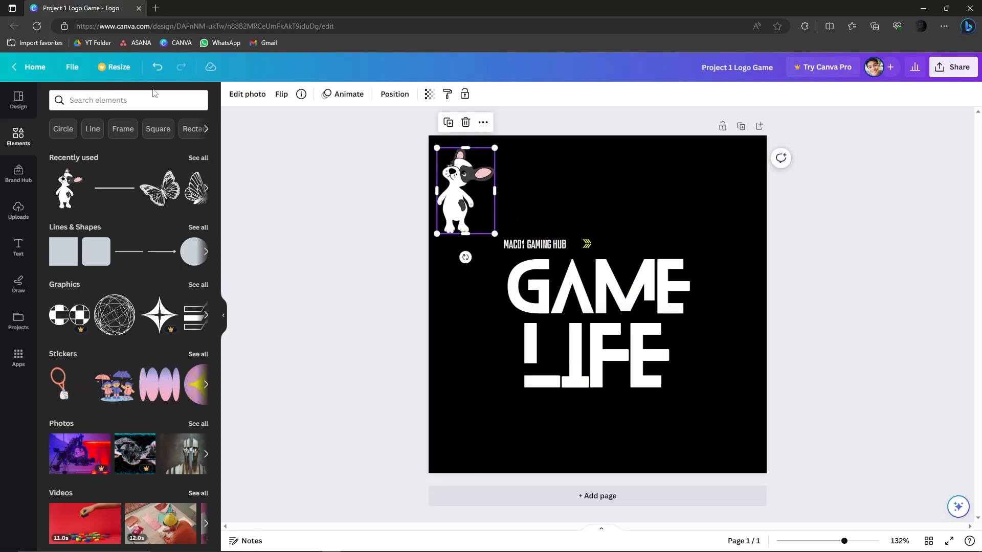
Search the elements for game console
click(161, 104)
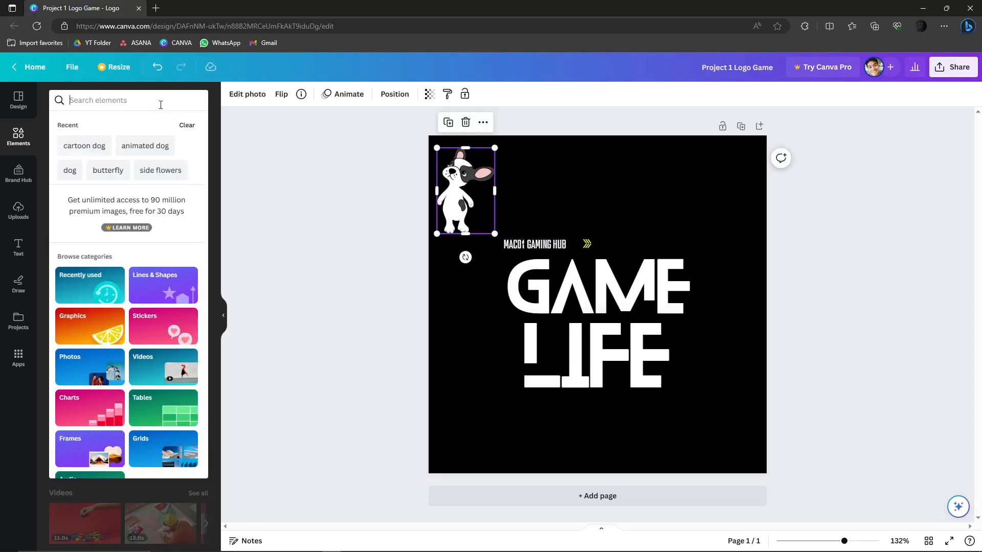
text(gam)
key(BackSpace)
key(BackSpace)
text(am)
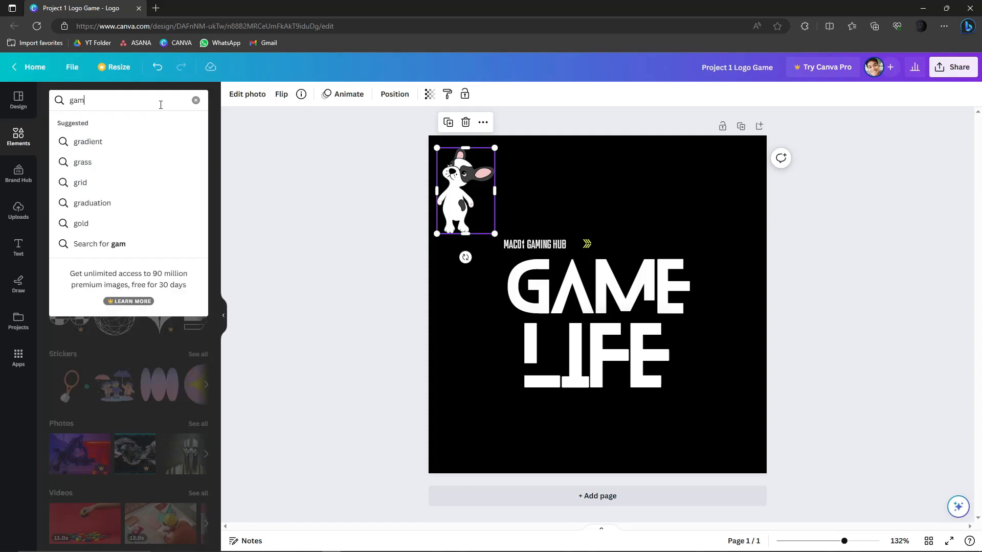
text(e console)
key(Return)
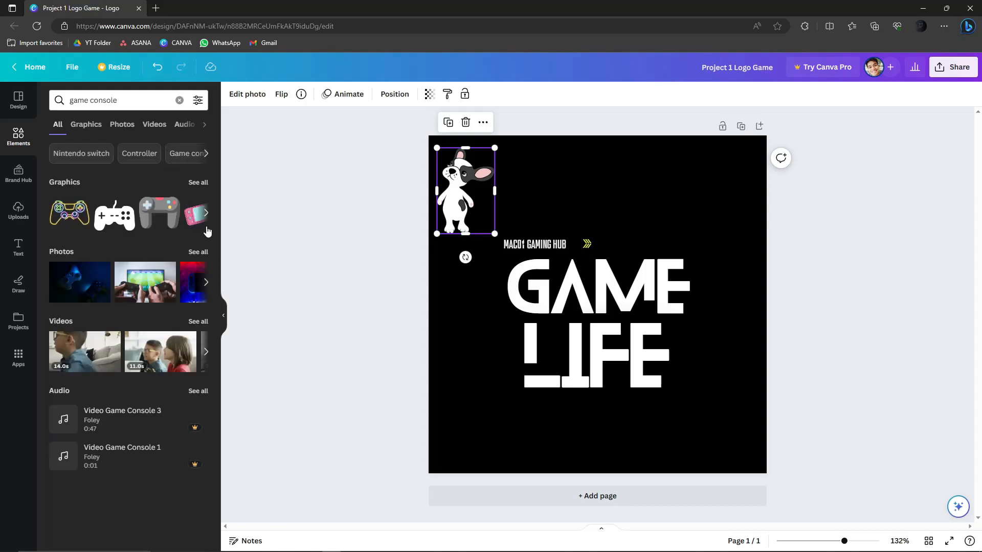
Add the gray game controller graphic from the results to the upper-right area of the logo canvas and adjust its size
click(172, 202)
click(377, 241)
drag(160, 214, 680, 214)
drag(745, 263, 760, 285)
click(593, 358)
Delete the cartoon dog from the logo and move the gray game controller slightly down over the GAME text
click(473, 195)
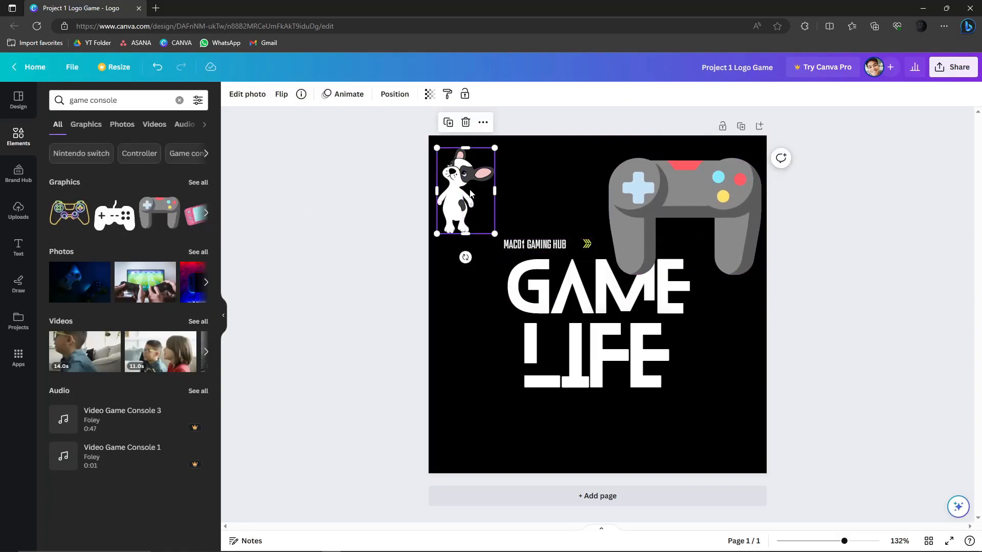
key(Delete)
click(675, 199)
click(855, 278)
click(678, 198)
drag(679, 199, 682, 229)
Examine the text effects and the position settings available for the GAME text
click(477, 277)
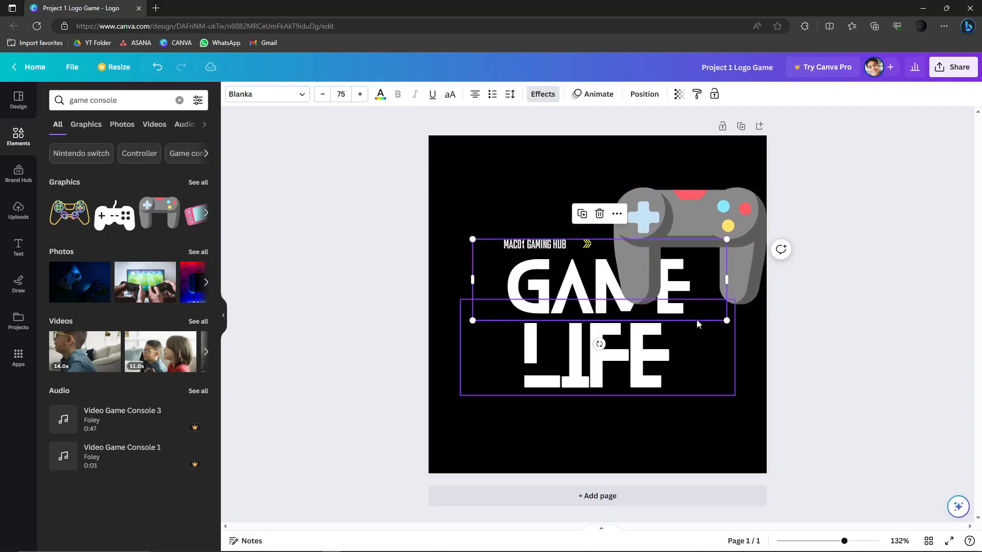
click(704, 215)
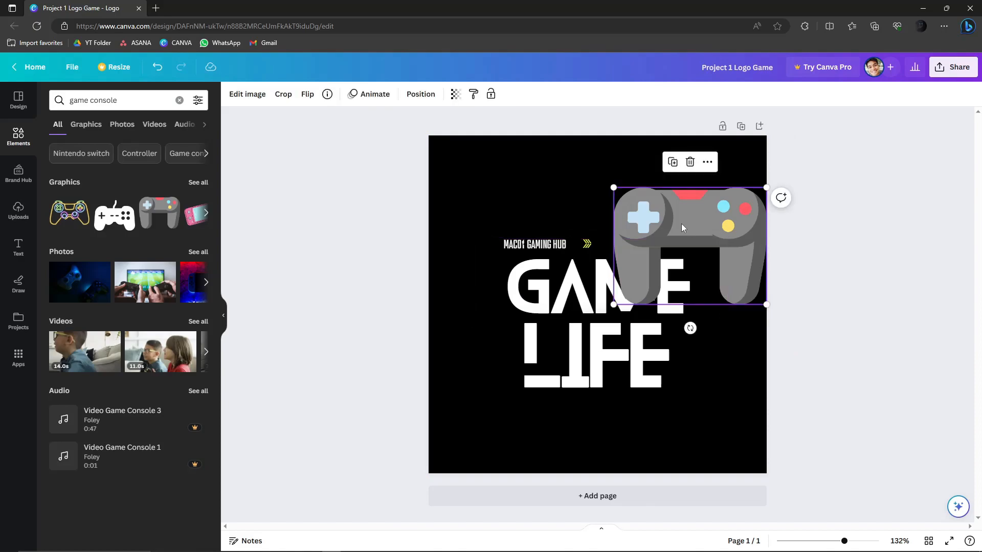
click(645, 313)
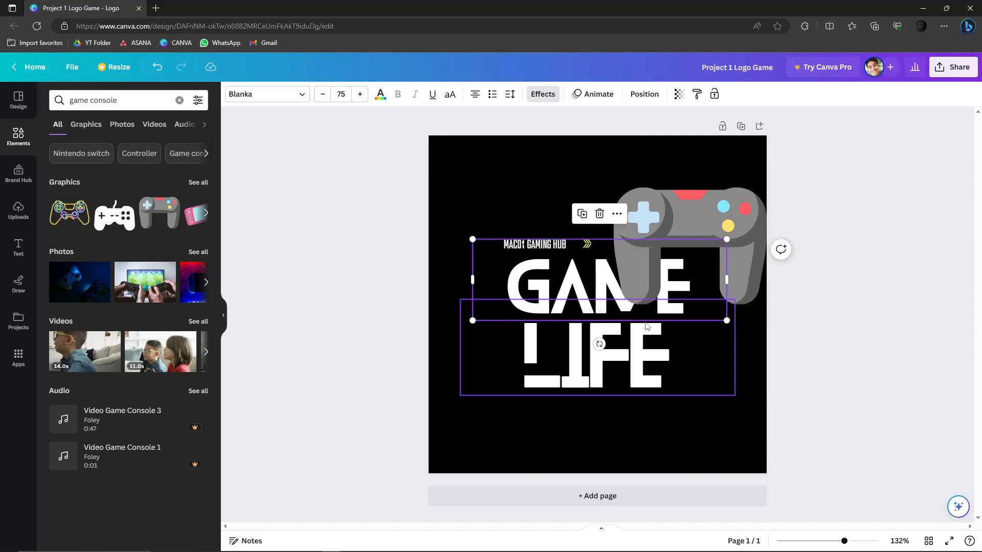
click(542, 94)
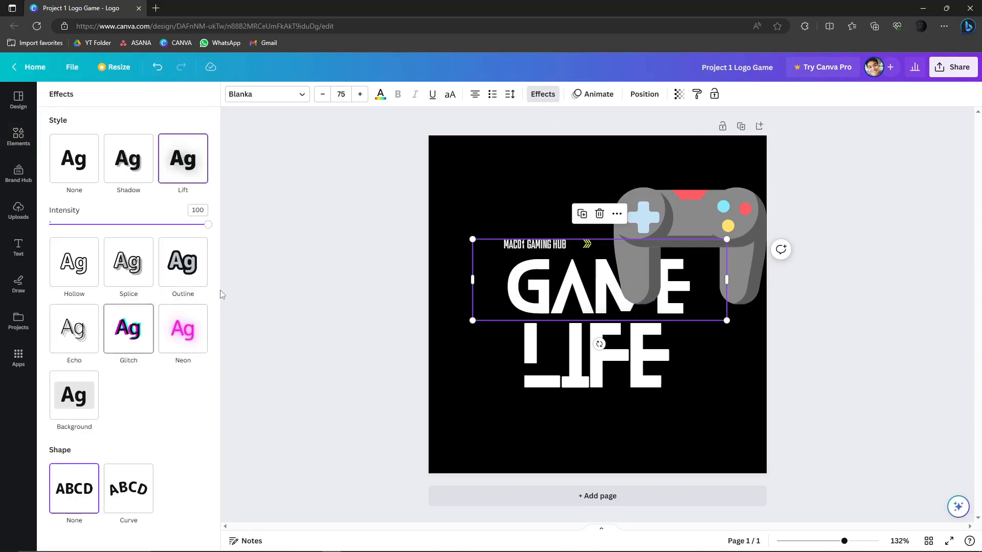
key(Escape)
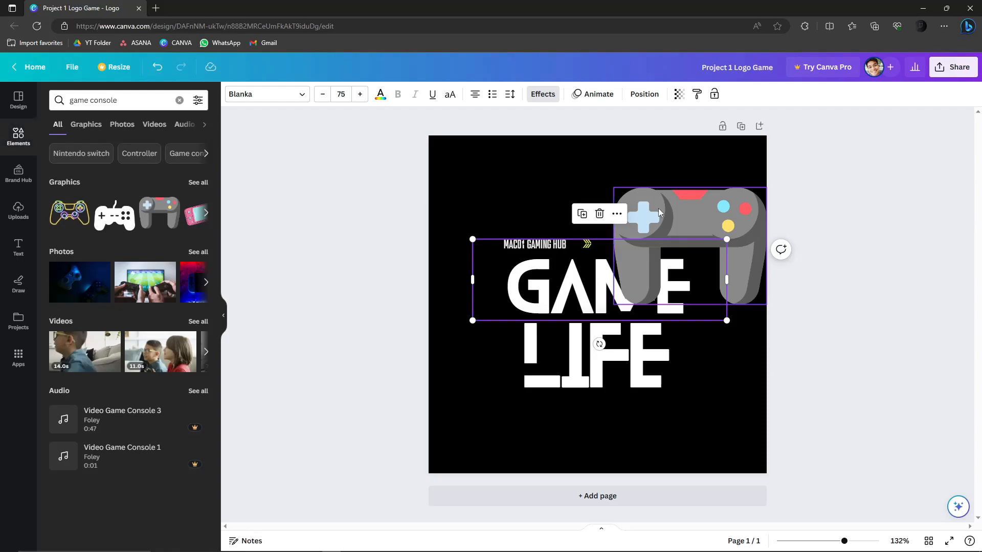
click(646, 99)
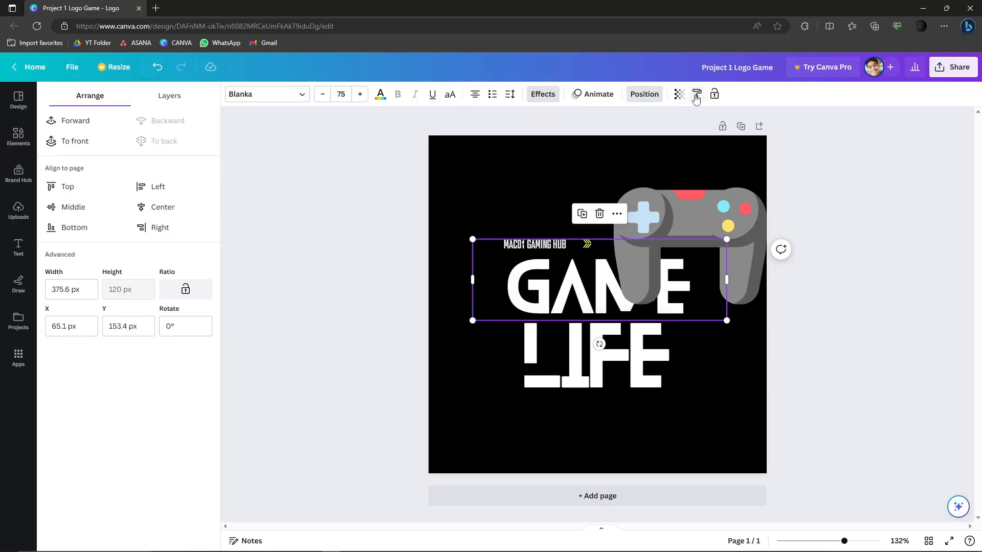
key(Escape)
Move the game controller up into the canvas's upper-right area so it clears most of the GAME text
drag(672, 182, 657, 144)
click(810, 194)
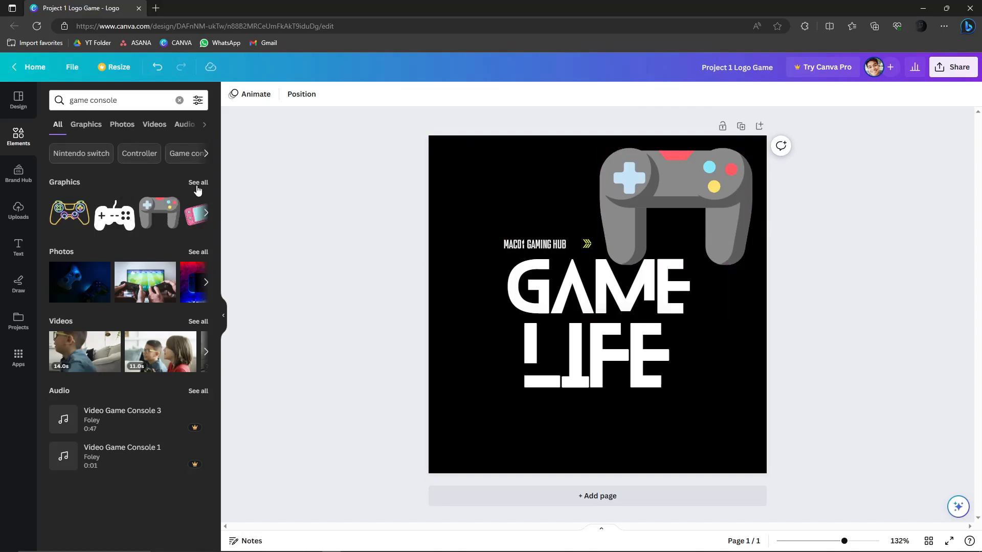
Replace the element search with a search for computer
click(129, 102)
key(ctrl+a)
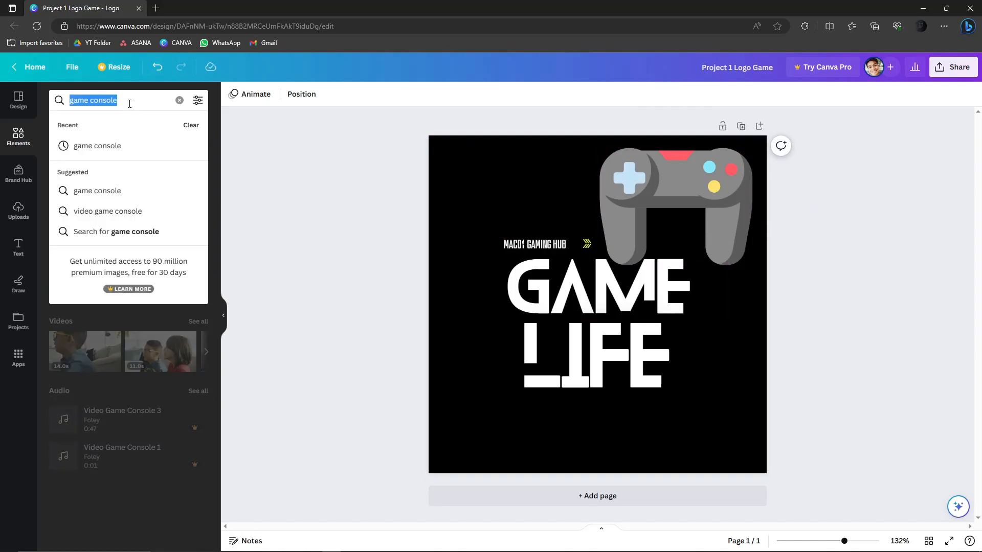
text(computer)
key(Return)
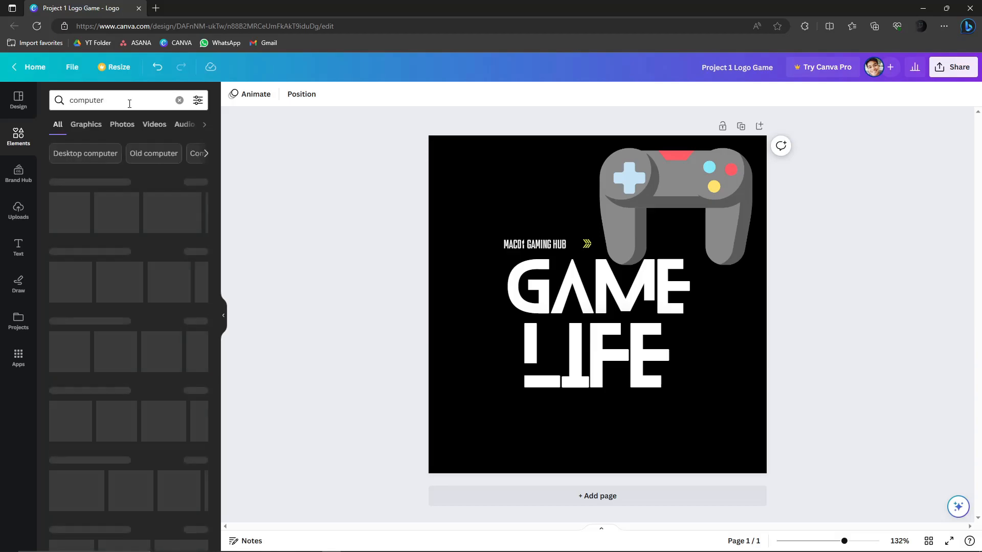
Add the teal-screen laptop graphic, place it in the canvas's lower-left area behind LIFE and adjust its size
click(69, 212)
drag(625, 302, 534, 369)
drag(571, 420, 607, 444)
click(836, 418)
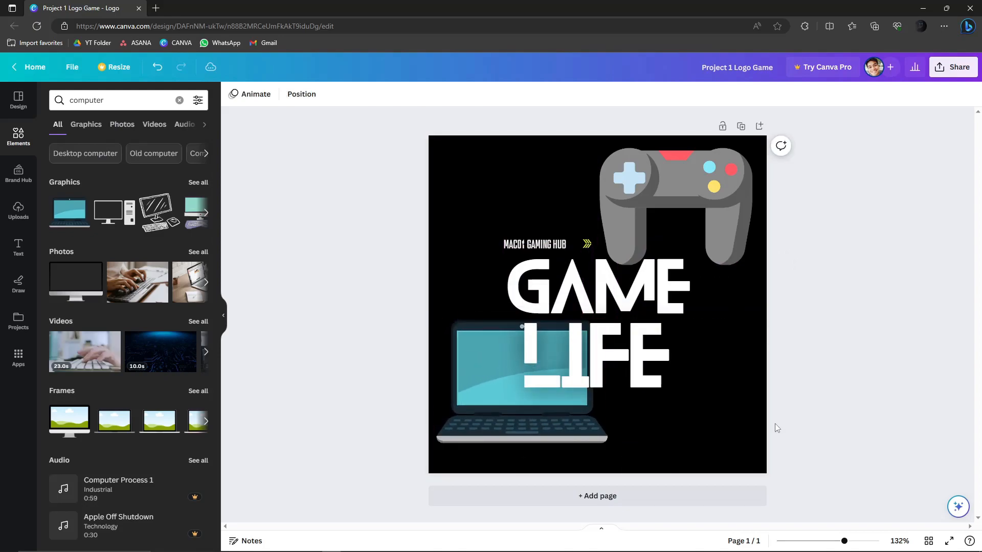
Shift the LIFE text slightly down, and enlarge the laptop graphic so it fills the canvas's lower-left corner
click(600, 352)
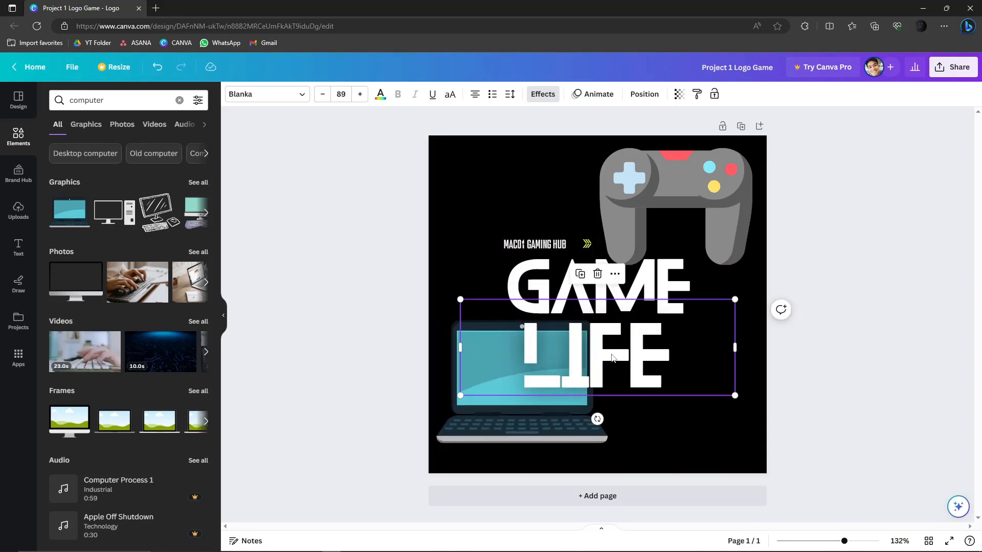
click(623, 401)
click(599, 376)
click(528, 409)
mouse_move(482, 388)
mouse_down()
mouse_move(539, 320)
mouse_move(476, 394)
mouse_up()
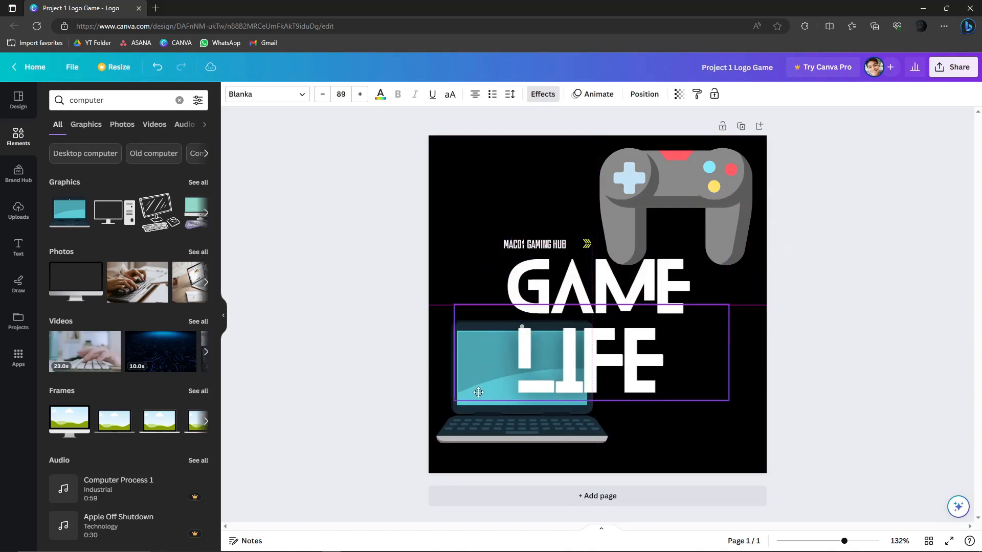
drag(493, 355, 445, 338)
click(464, 232)
drag(599, 439, 620, 455)
drag(451, 361, 449, 371)
click(898, 394)
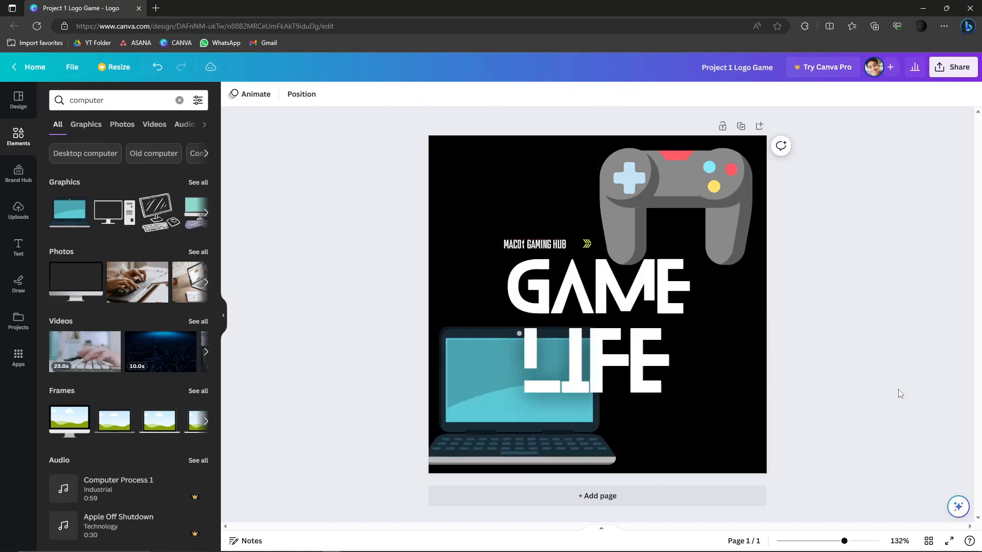
View what the Brand Hub offers for the design
click(19, 173)
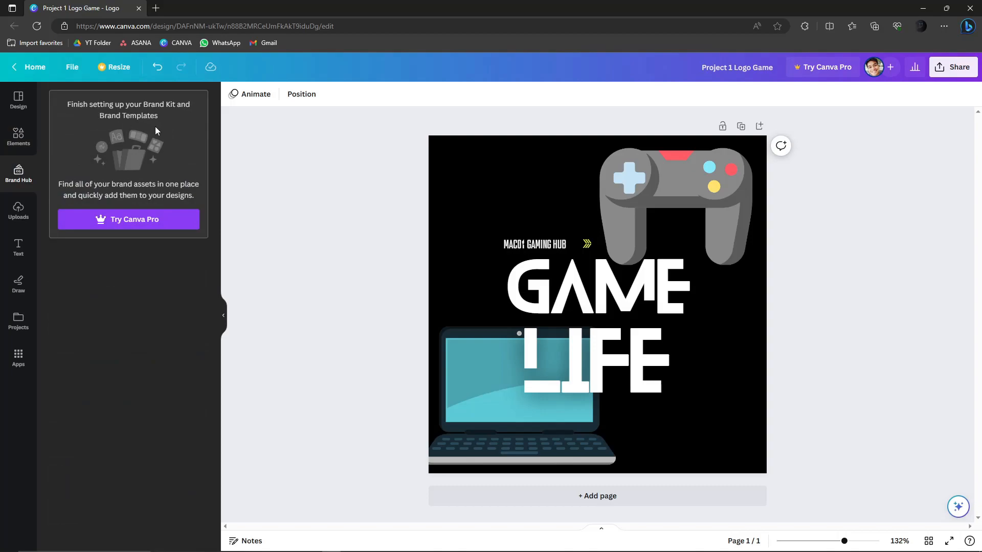
Try typing CONSO in place of the large word GAME, restore GAME and deselect the text
click(604, 284)
click(605, 281)
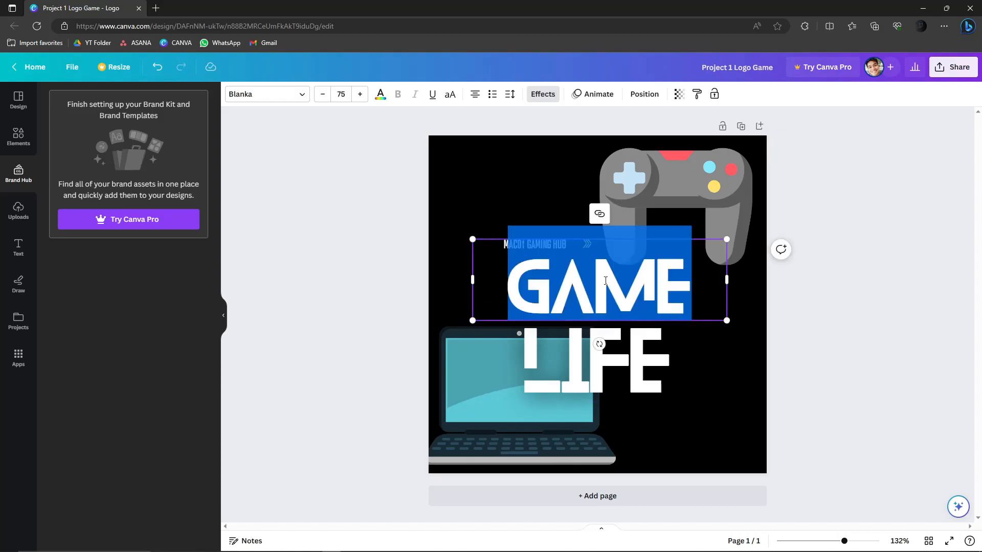
text(CONSO)
key(ctrl+a)
text(GAME)
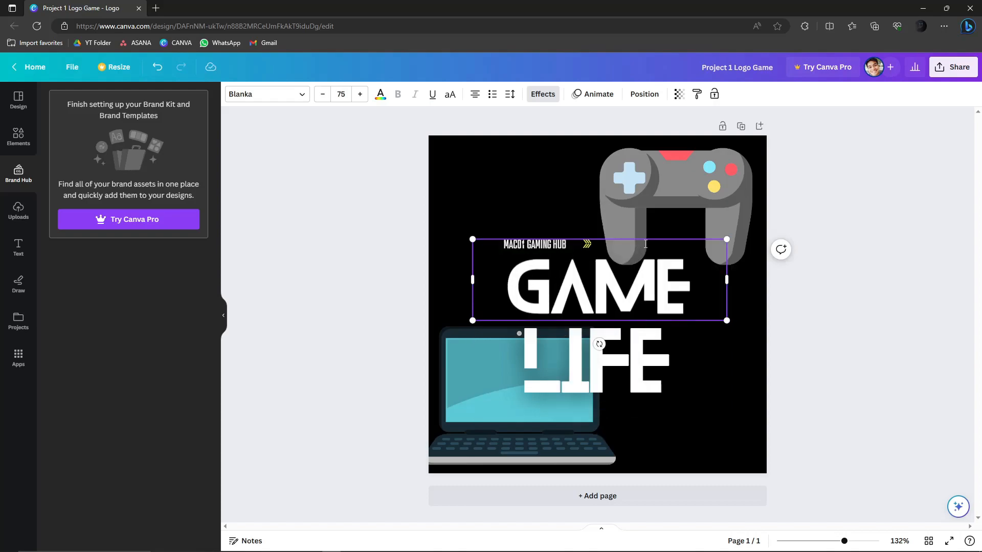
click(886, 289)
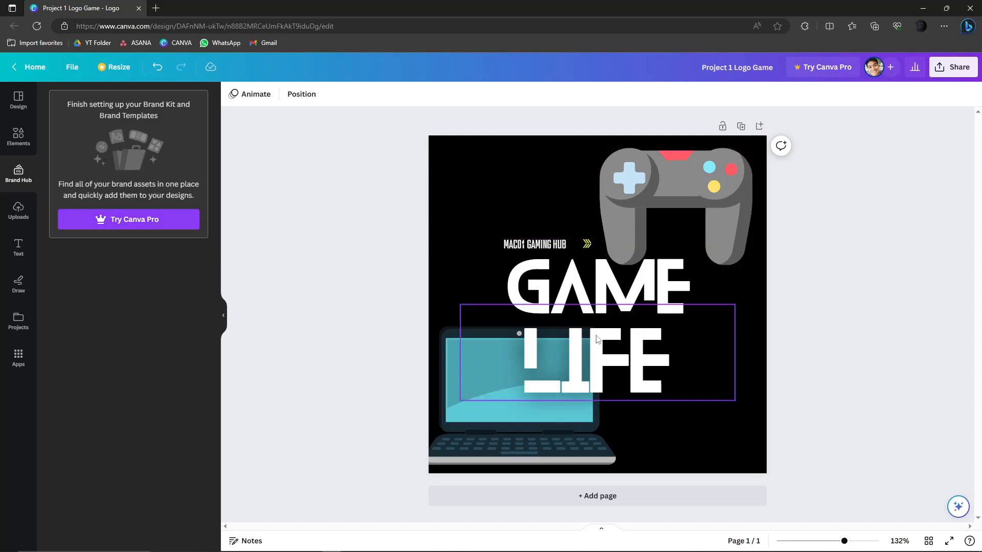
Open the uploaded images, try the woman's white-background photo in the logo's upper-left area and delete it
click(23, 215)
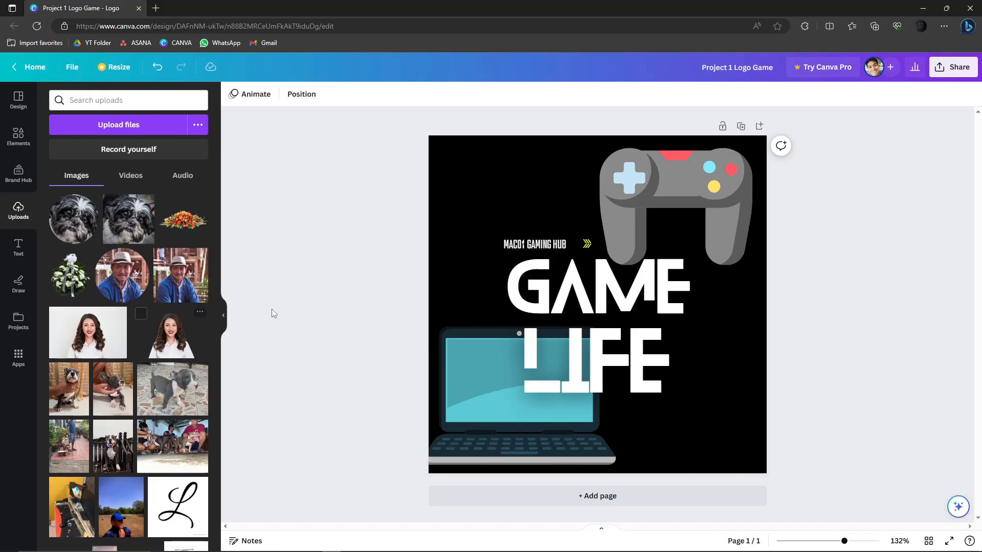
drag(413, 235, 178, 331)
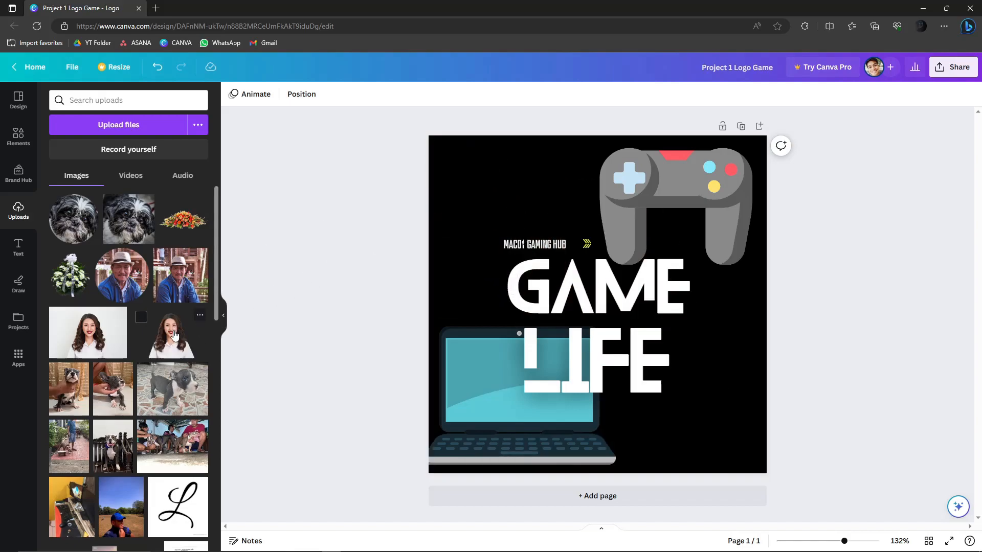
click(59, 313)
drag(611, 275, 530, 175)
key(Delete)
Try the cut-out photo of the woman in the logo's upper-left area and remove it from the canvas
drag(176, 338, 546, 231)
drag(501, 206, 487, 183)
click(543, 186)
click(498, 187)
key(Delete)
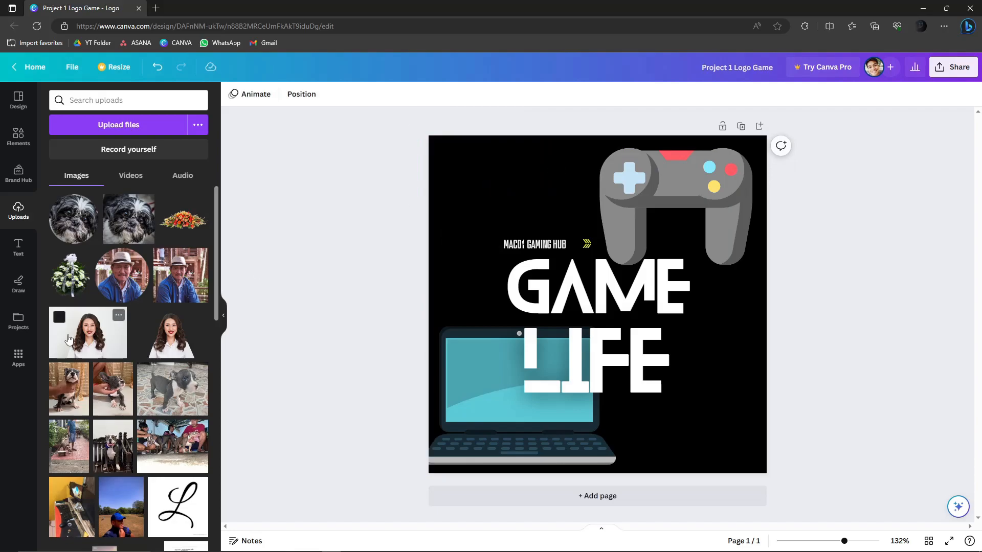
key(ctrl+z)
key(ctrl+z)
Try BG Remover on the woman's white-background photo placed on the logo, and delete that photo from the canvas
drag(95, 343, 492, 188)
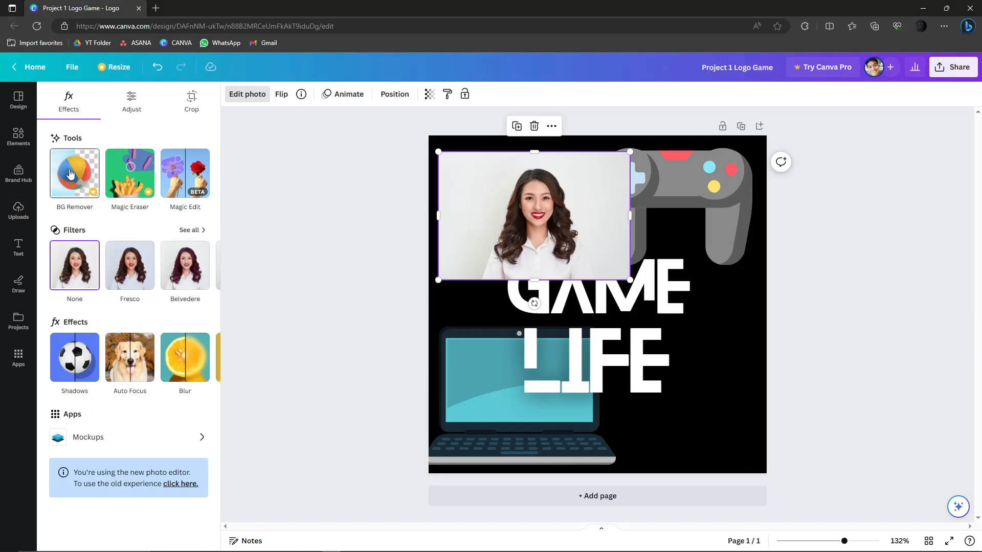
click(91, 194)
click(743, 162)
click(87, 169)
click(745, 164)
click(17, 208)
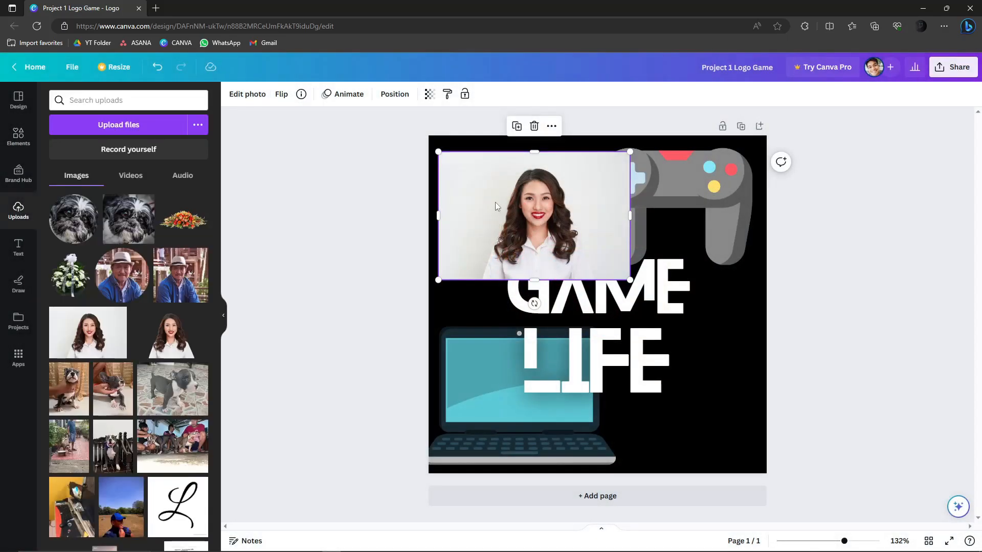
key(Delete)
Place the cut-out photo of the woman in the logo's upper-left area as a free element, undoing any drop that fills the background
drag(171, 335, 443, 164)
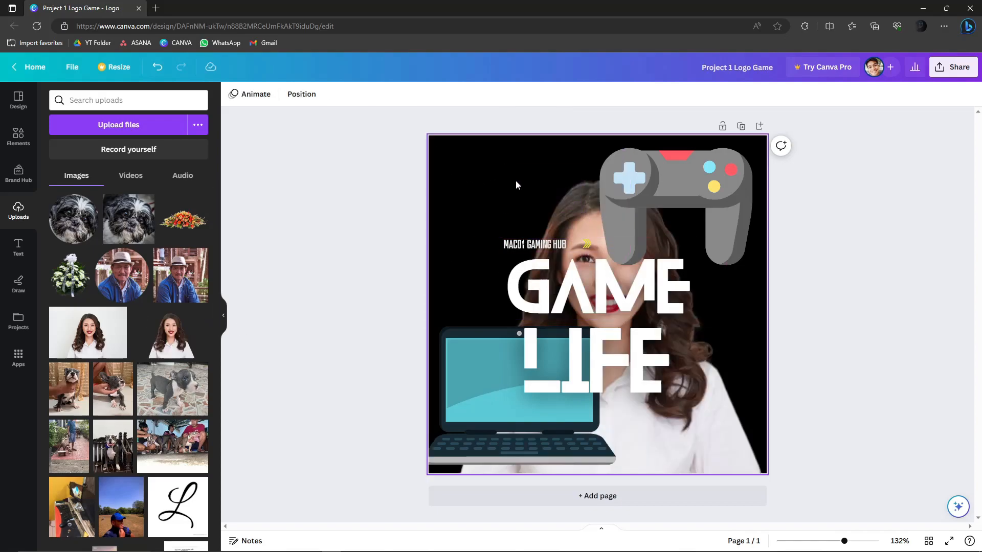
click(575, 211)
key(ctrl+z)
drag(163, 335, 612, 256)
key(ctrl+z)
drag(171, 333, 497, 184)
Search the web for background remover in a new browser tab and open the remove.bg site
click(156, 8)
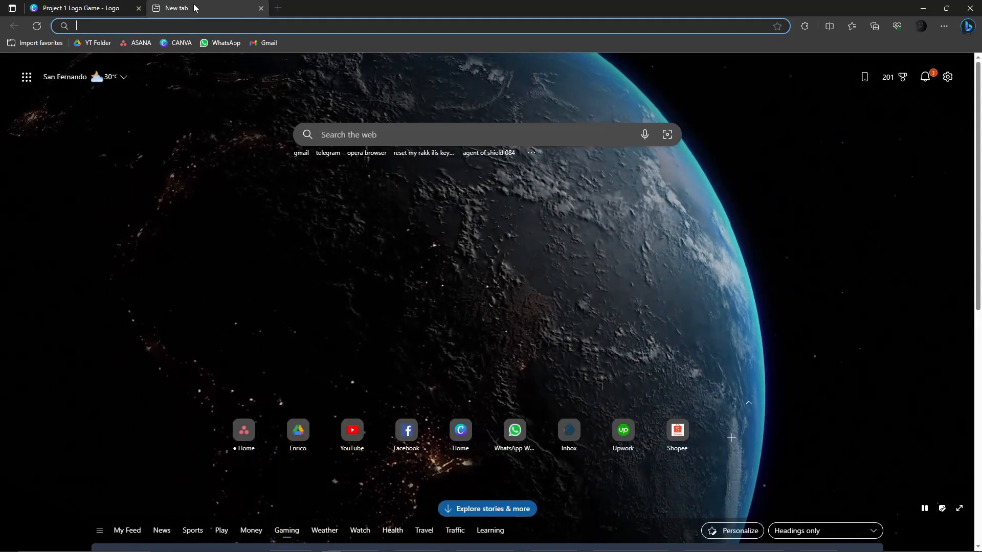
text(background+remover&aqs=edge.1.69i57j69i59j0l7.2107j0j1&FORM=ANAB01&PC=WSEDSE)
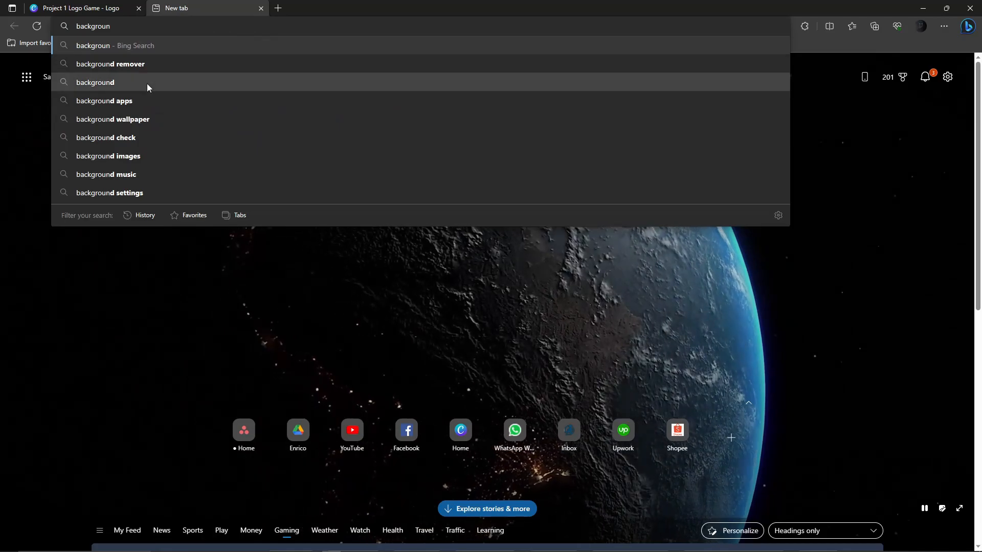
click(154, 64)
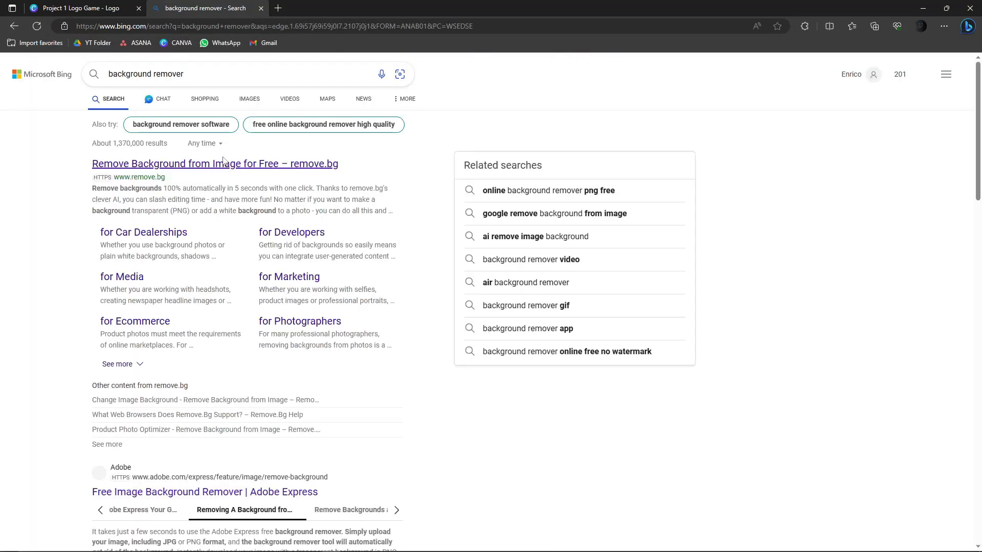
click(241, 165)
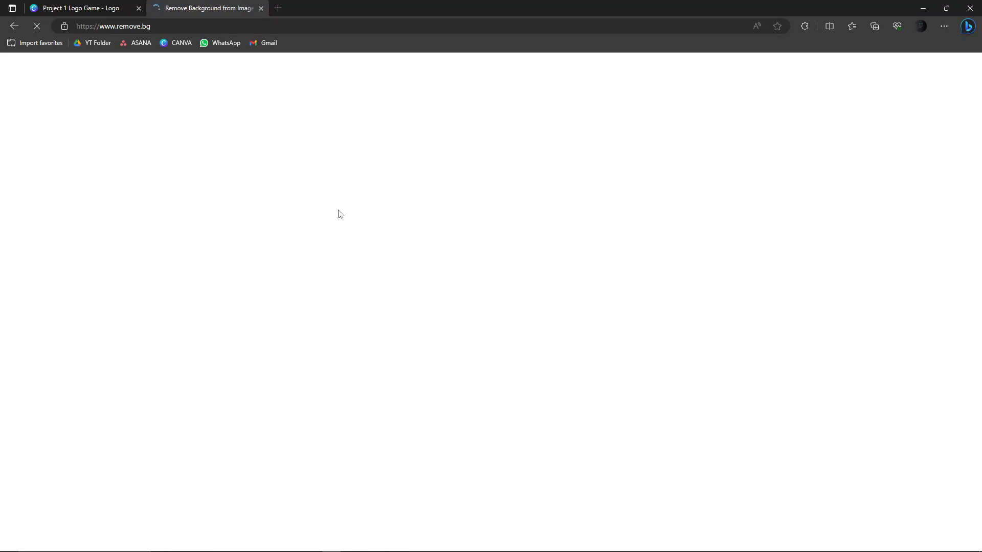
Upload the woman's sample photo from the Downloads folder to remove.bg
click(484, 327)
scroll(266, 204, up, 3)
click(268, 171)
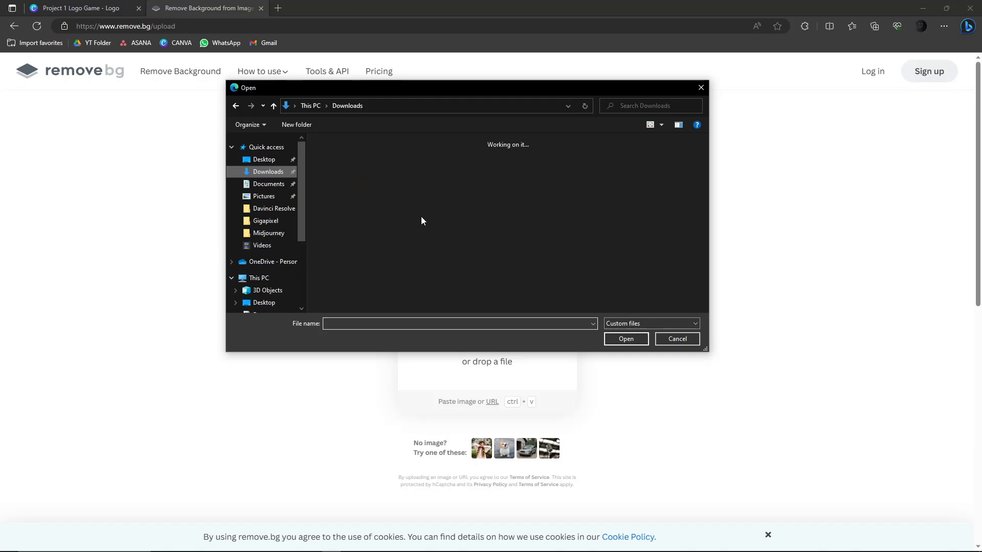
double_click(414, 239)
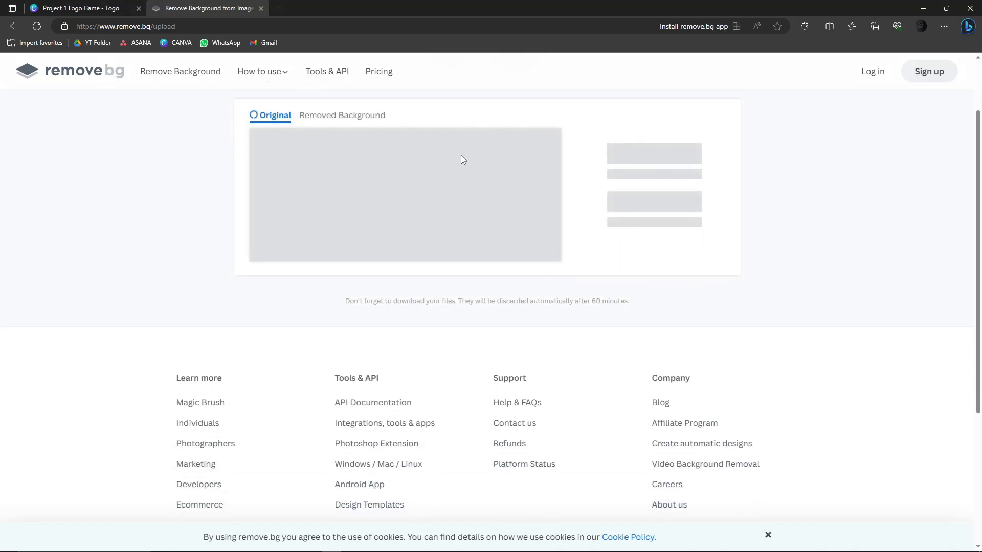
Compare the original photo with the background-removed version and download the preview-size result
click(363, 118)
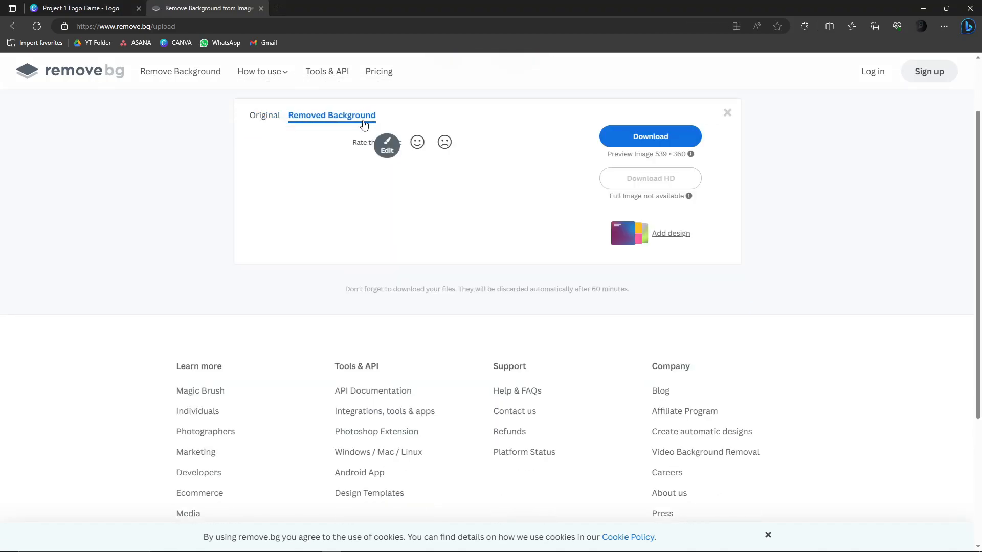
click(279, 116)
click(330, 123)
click(650, 176)
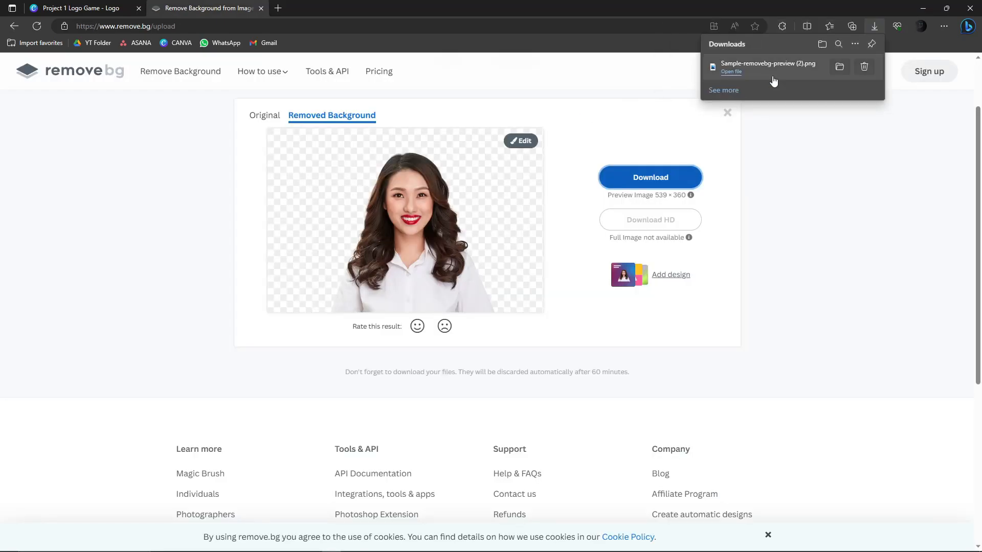
Check the downloaded Sample-removebg-preview (2).png, close it, and return to the Canva design with the remove.bg tab closed
click(773, 79)
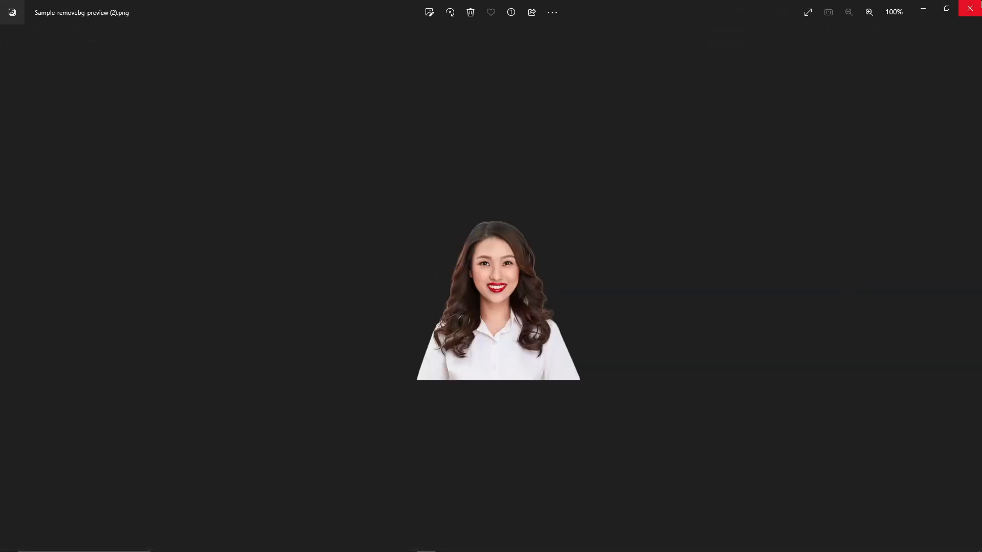
click(969, 9)
click(102, 9)
click(263, 8)
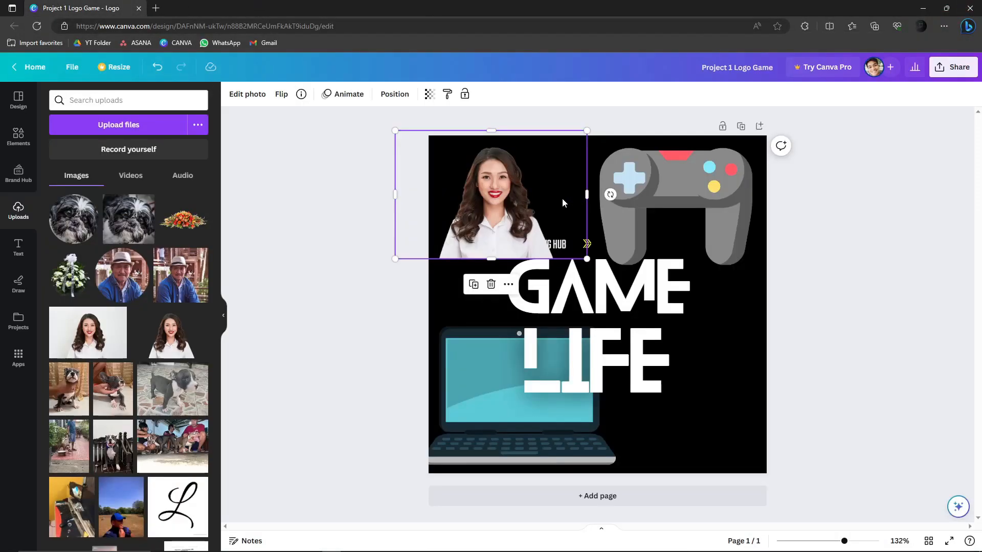
Move the game controller to the canvas's right edge and the woman's cut-out photo into the upper-left corner
click(682, 210)
drag(682, 210, 704, 210)
click(528, 201)
drag(489, 215, 455, 181)
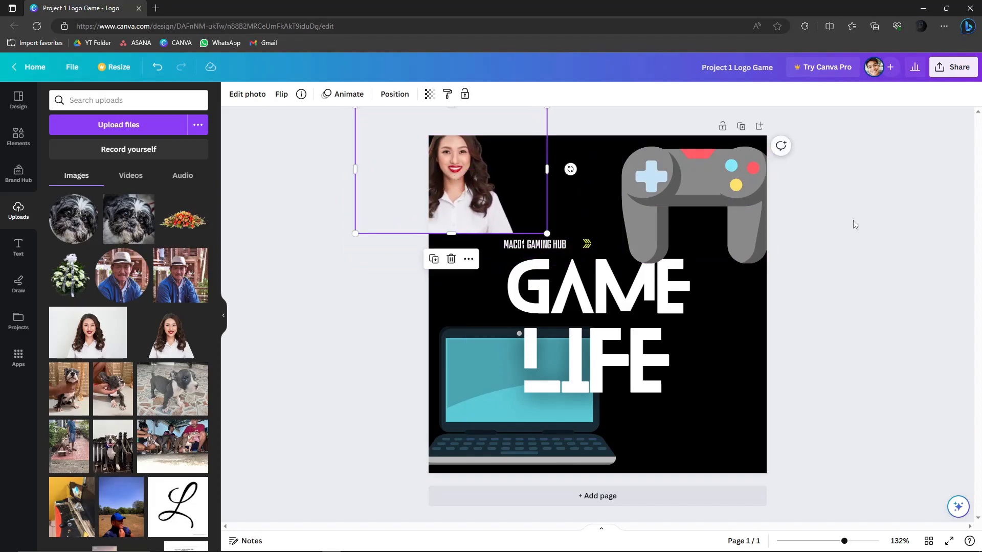
Delete the woman's cut-out photo, the game controller and the laptop from the logo design
click(852, 221)
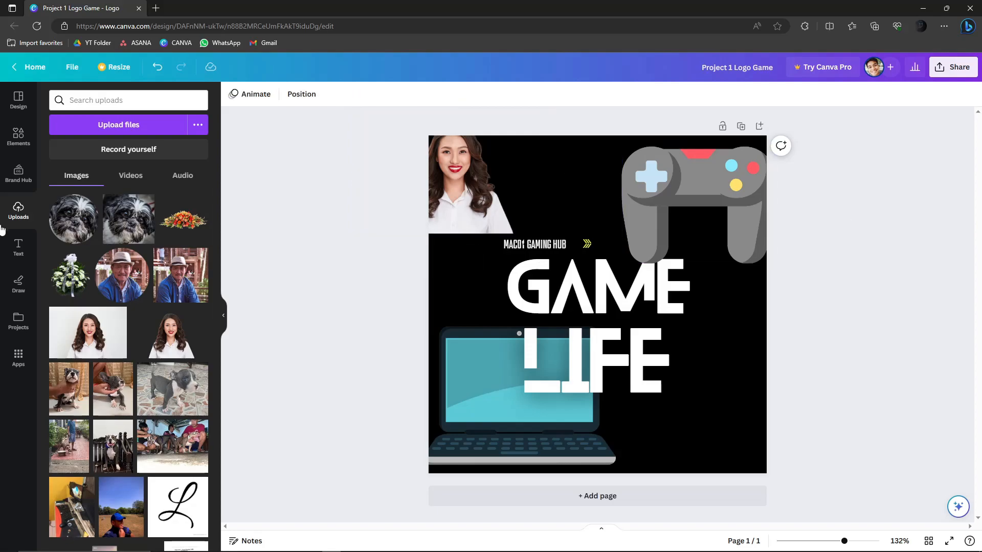
click(18, 247)
click(465, 173)
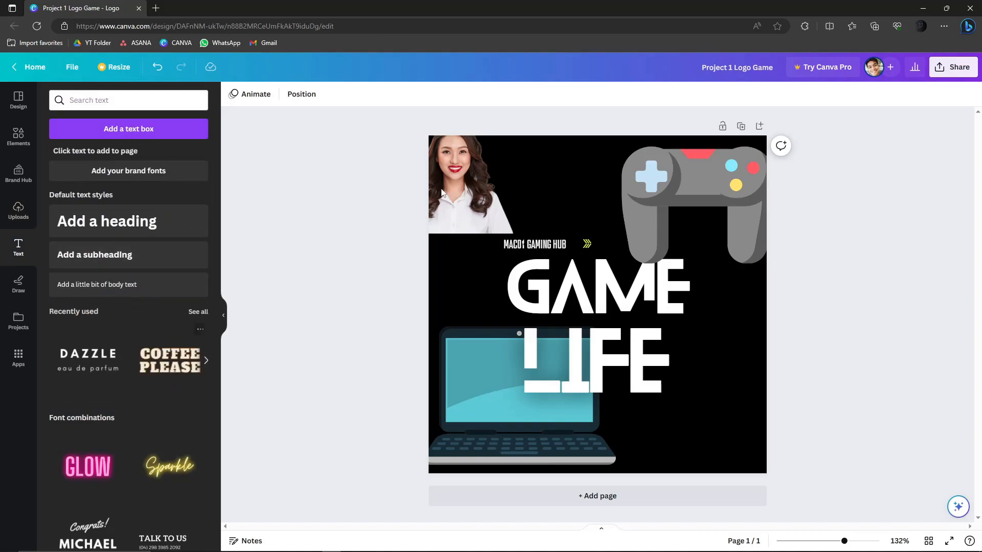
key(Delete)
click(682, 176)
key(Delete)
click(456, 424)
key(Delete)
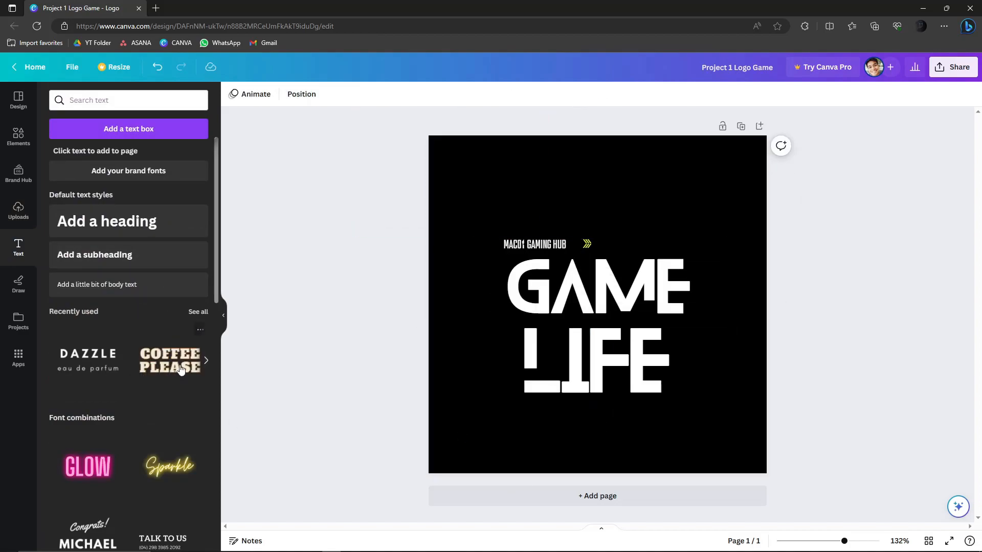
Place three copies of the Coffee Please text style down the canvas and change the uppermost one to GAMING
drag(172, 367, 594, 183)
drag(99, 365, 478, 391)
double_click(587, 197)
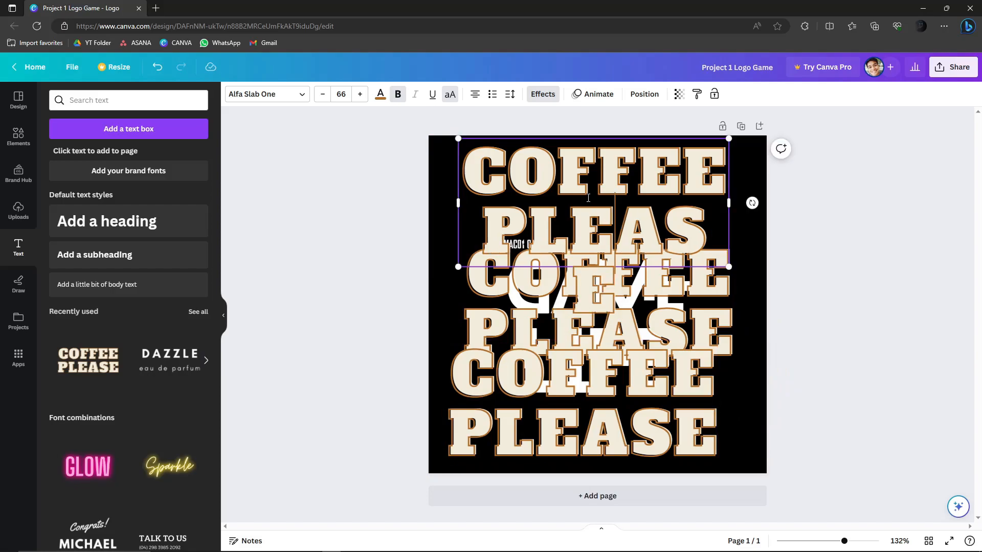
text(GAMING)
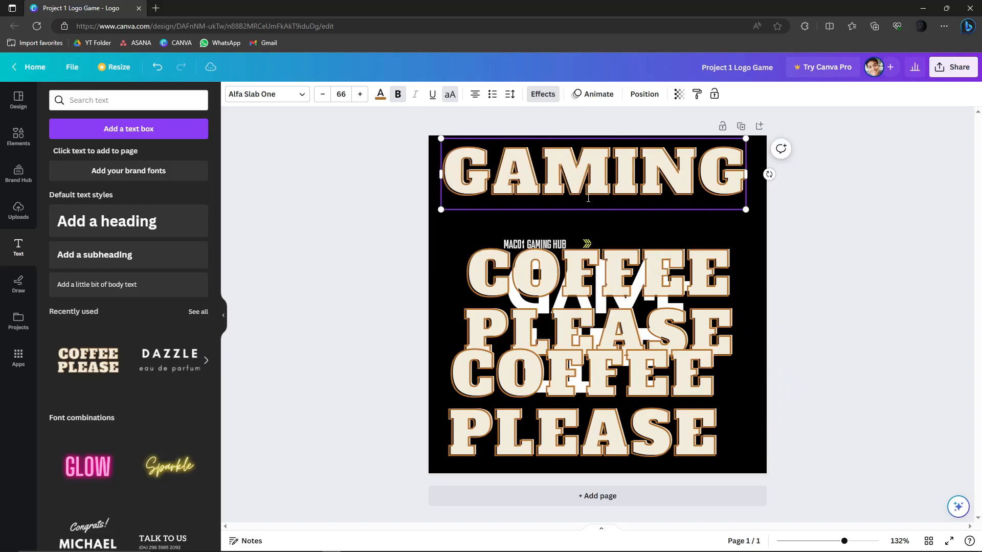
Replace the wording of the middle and lowest Coffee Please texts with GAMING
click(627, 269)
click(626, 270)
text(GMAMI)
key(BackSpace)
key(BackSpace)
key(BackSpace)
key(BackSpace)
text(AMIN)
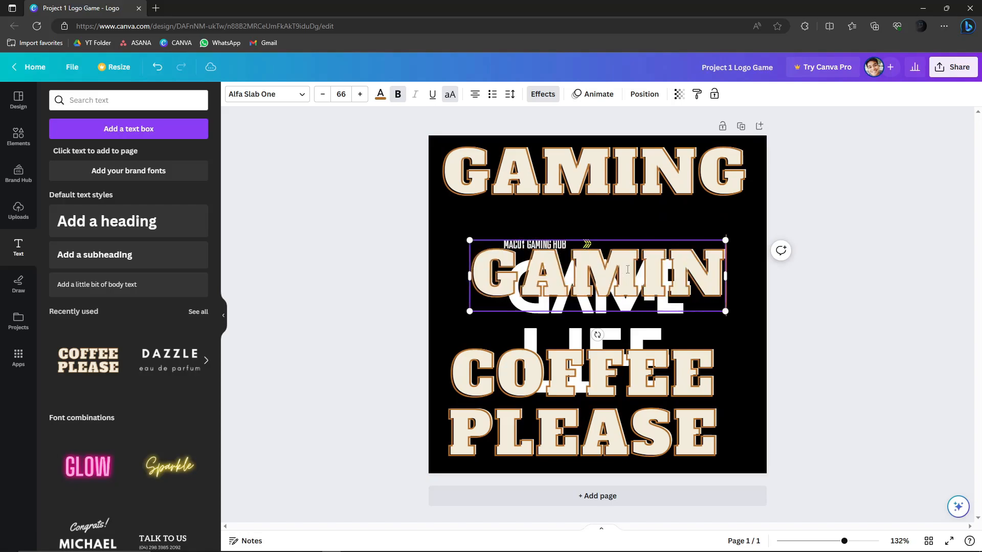
text(G)
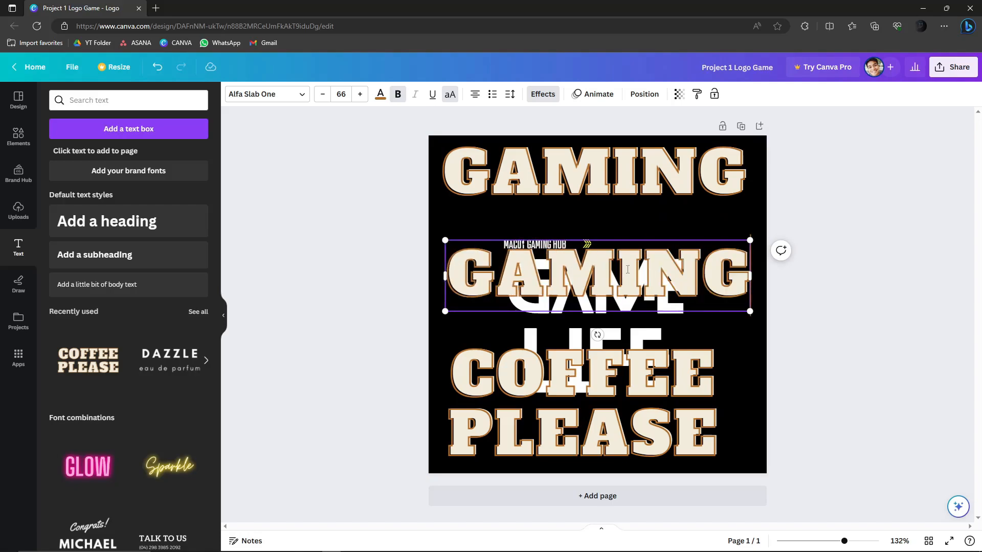
double_click(652, 384)
text(GAMING)
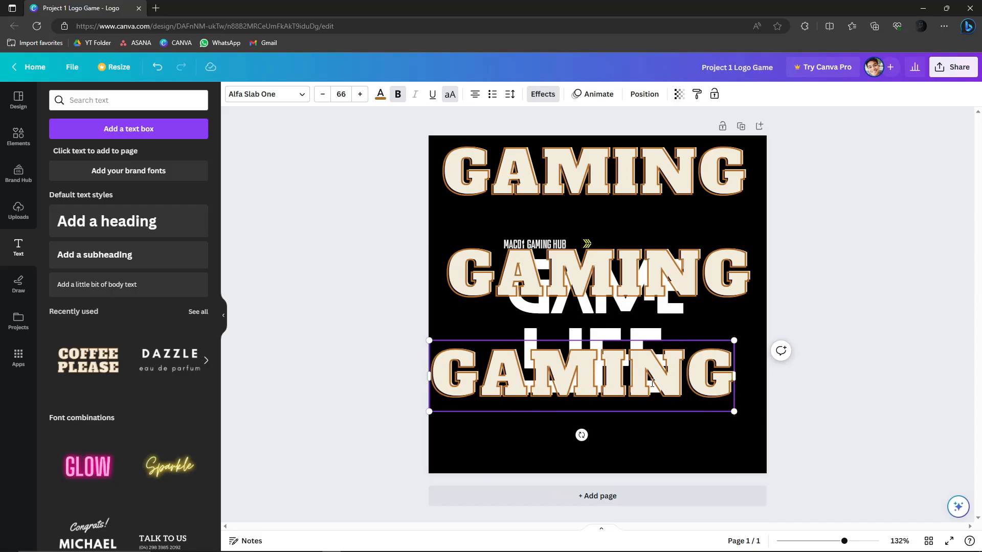
Arrange the three GAMING texts in an evenly spaced, aligned column and deselect them
click(888, 267)
drag(688, 288, 677, 299)
drag(663, 377, 679, 402)
drag(669, 301, 682, 307)
drag(682, 400, 689, 408)
drag(681, 311, 678, 310)
drag(675, 191, 681, 200)
drag(689, 410, 683, 405)
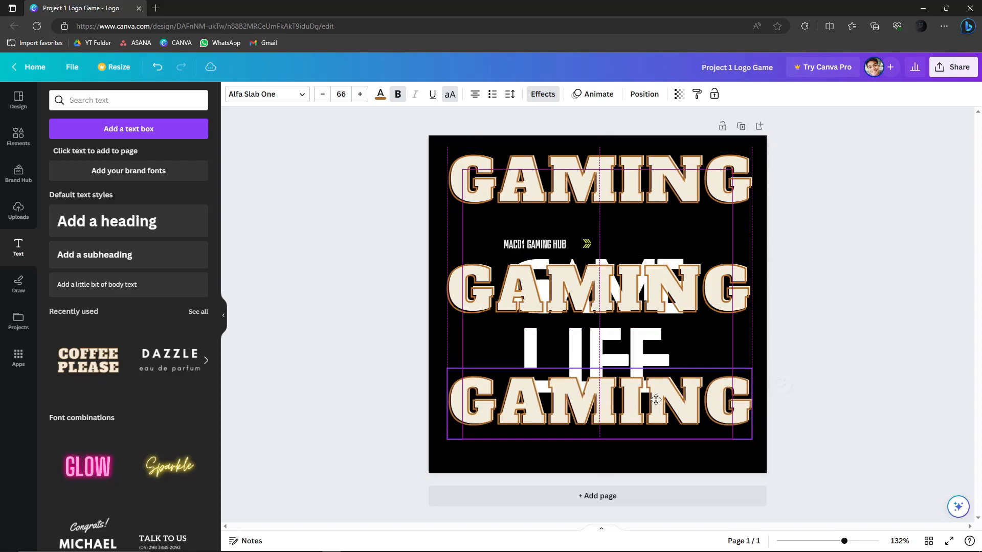
click(863, 277)
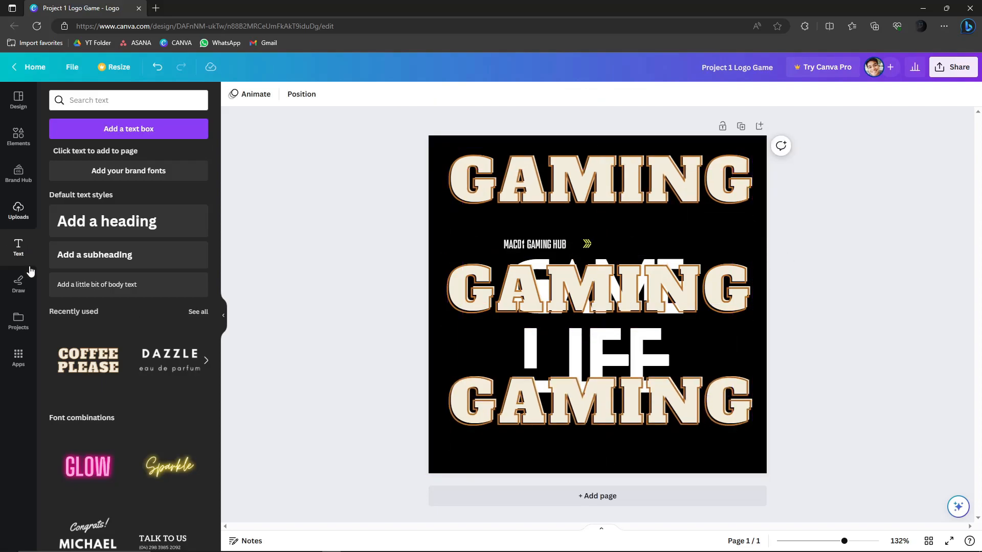
Draw red freehand marker strokes above and below the middle GAMING text, and undo them
click(19, 285)
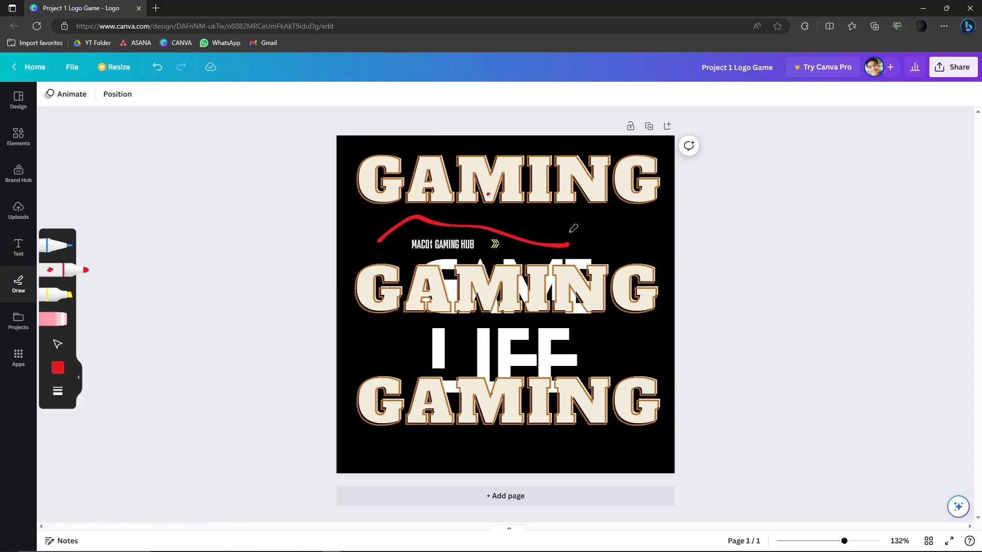
mouse_move(375, 339)
mouse_down()
mouse_move(510, 328)
mouse_move(586, 338)
mouse_up()
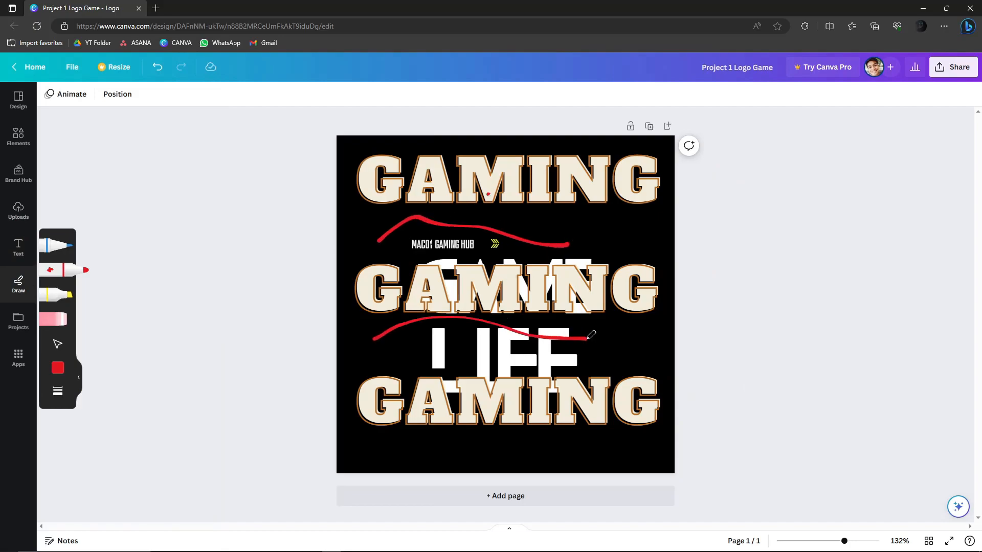
key(ctrl+z)
key(ctrl+z)
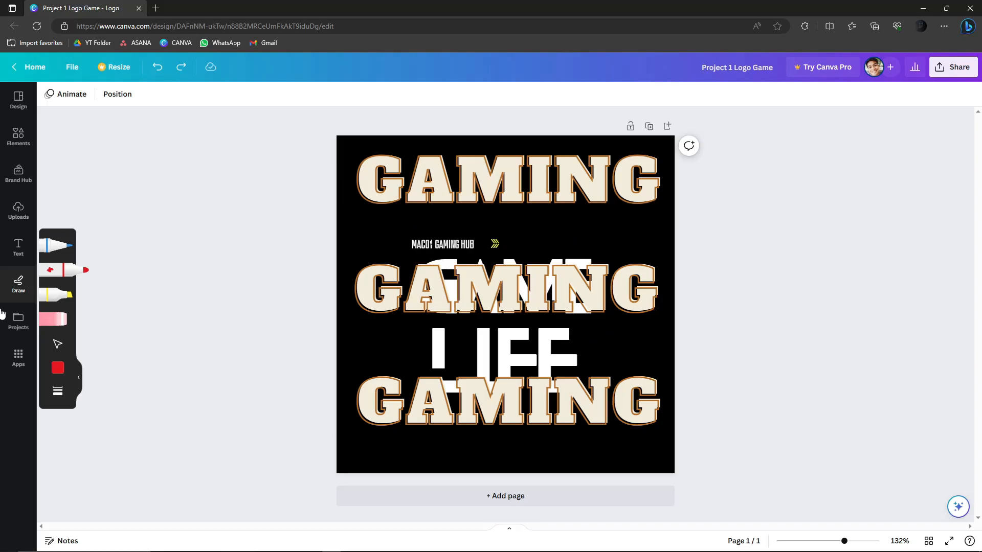
Look through the designs, folders, images and videos stored in your projects
click(21, 321)
click(18, 99)
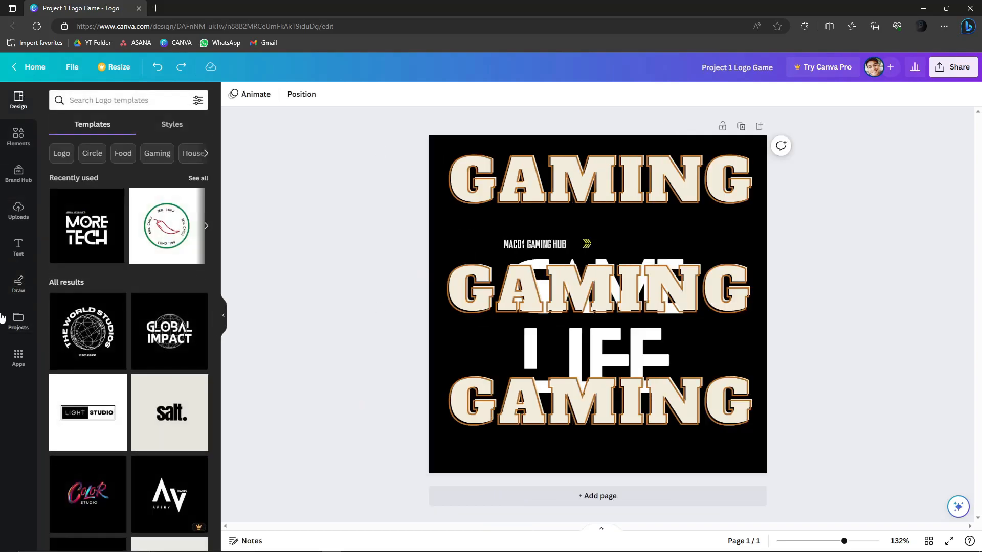
click(19, 321)
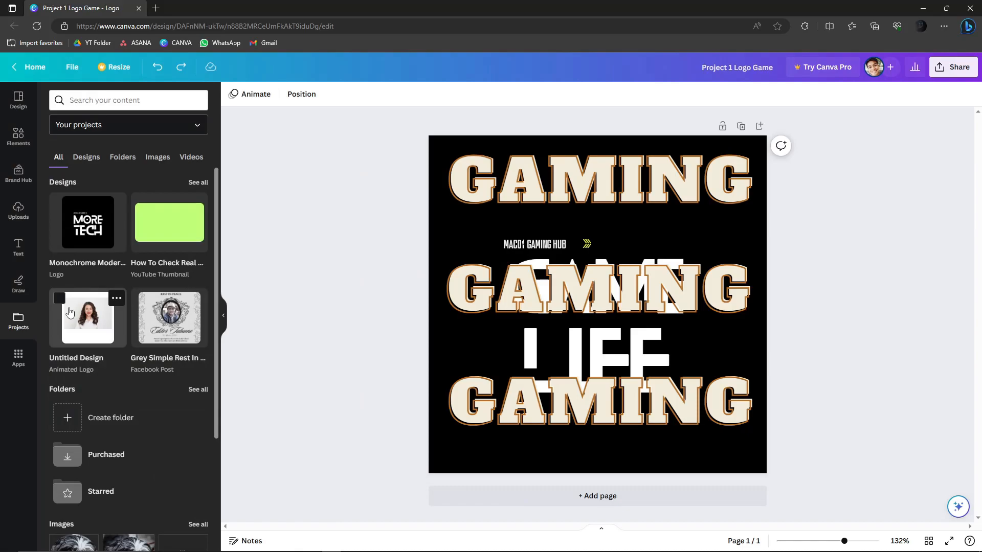
click(173, 125)
click(170, 122)
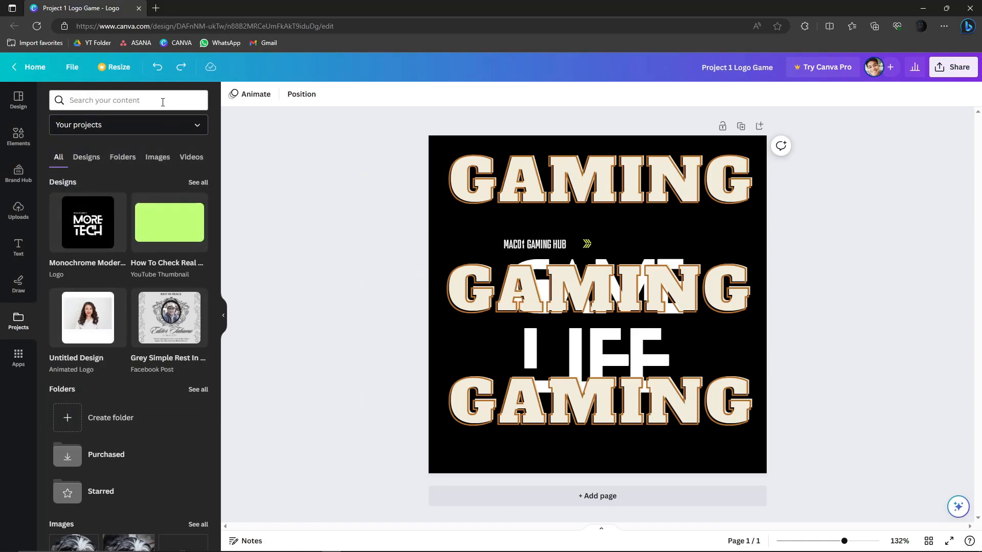
scroll(107, 382, down, 4)
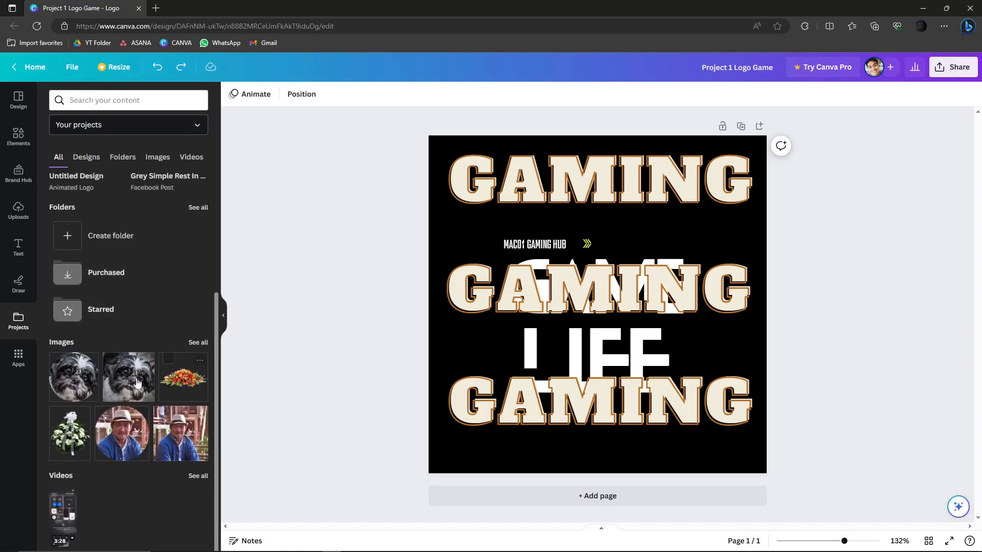
Browse the Canva apps, open the Emoji app and place a smiling emoji in the canvas's upper-left corner
click(6, 359)
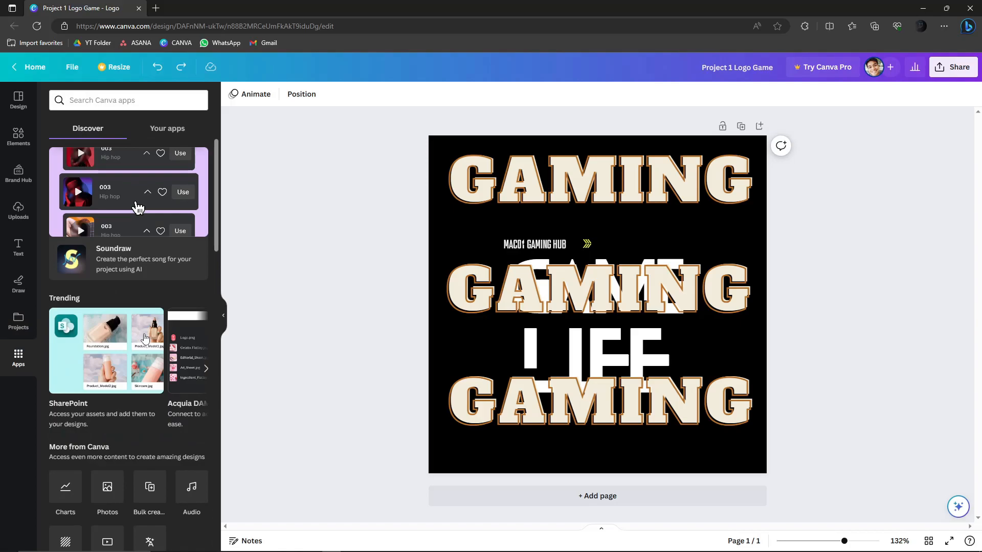
scroll(134, 359, down, 5)
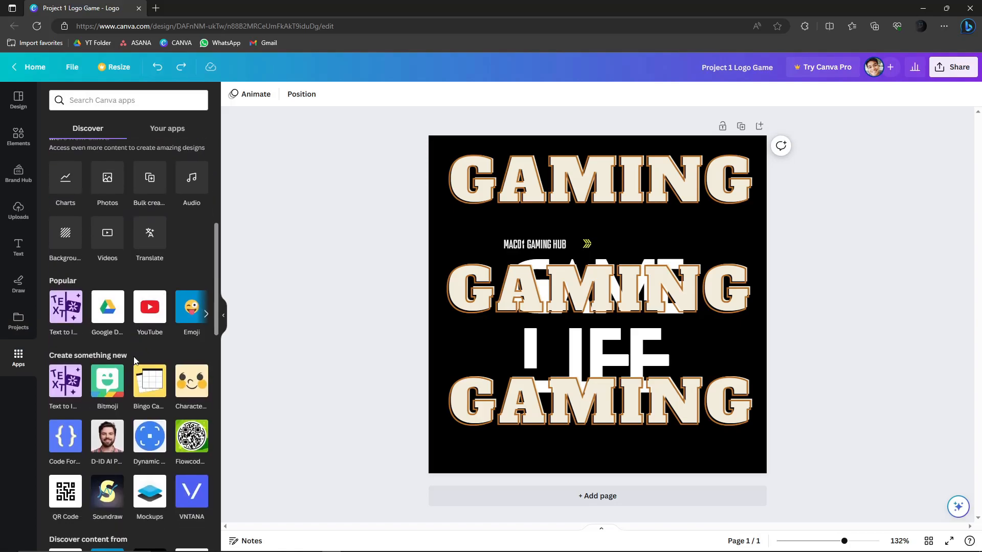
scroll(135, 361, up, 5)
scroll(137, 360, down, 5)
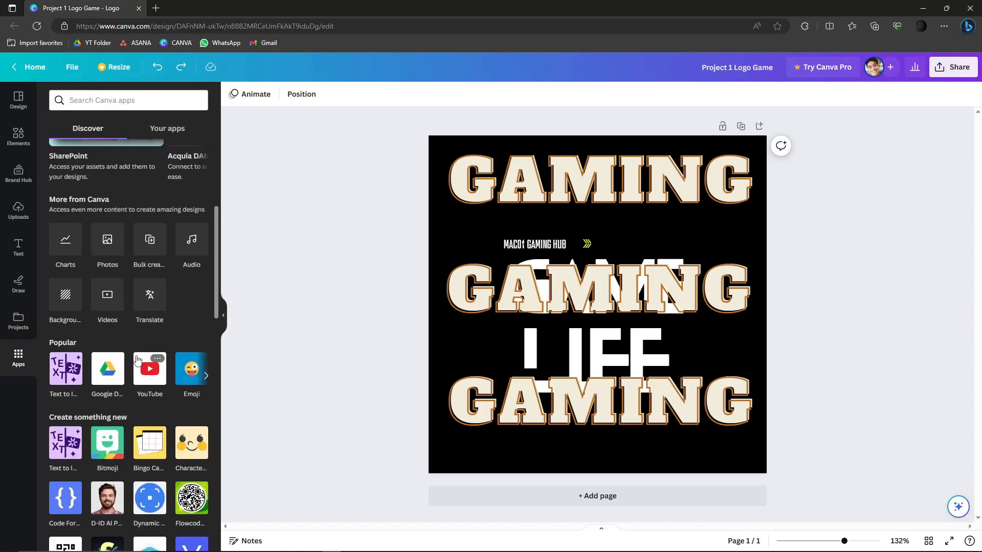
scroll(137, 360, down, 1)
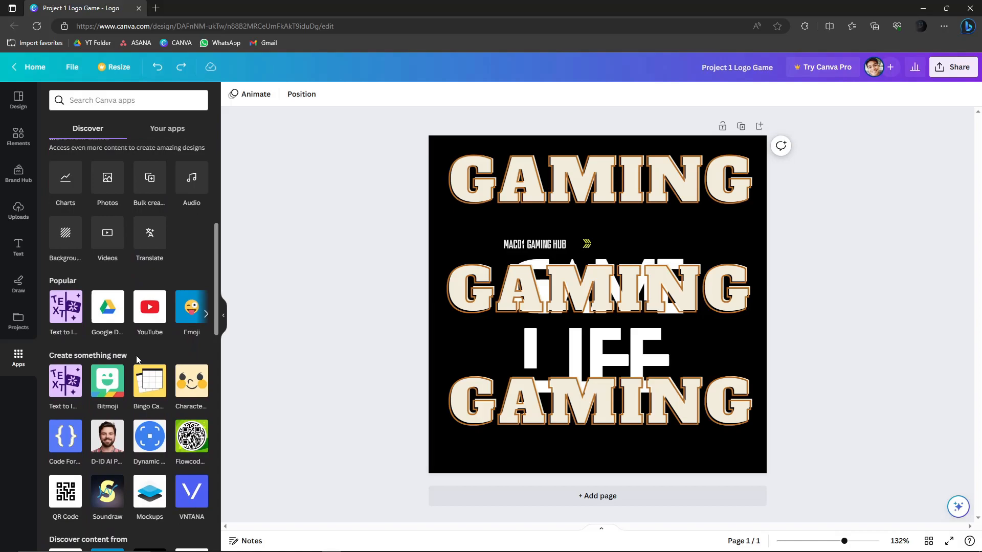
scroll(137, 360, down, 6)
scroll(152, 407, up, 5)
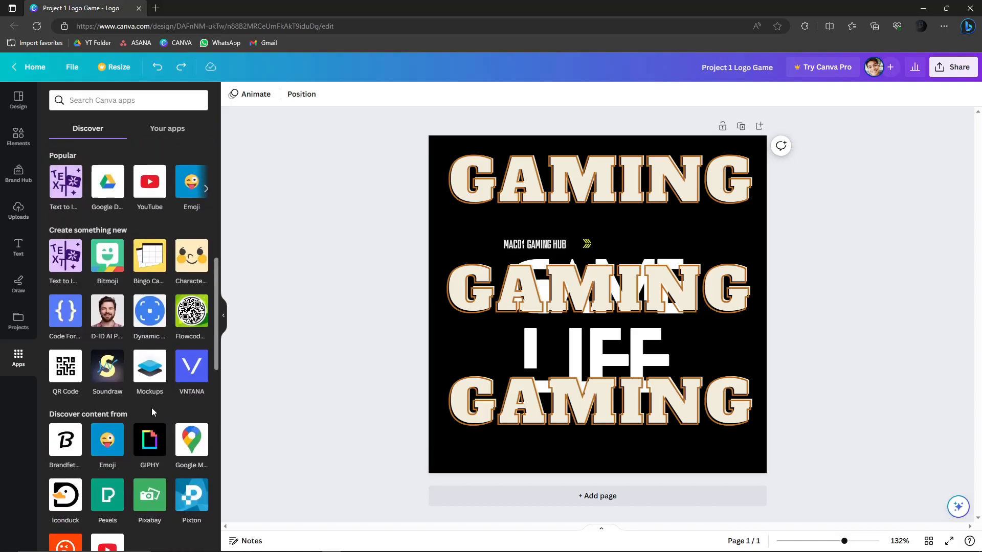
click(112, 453)
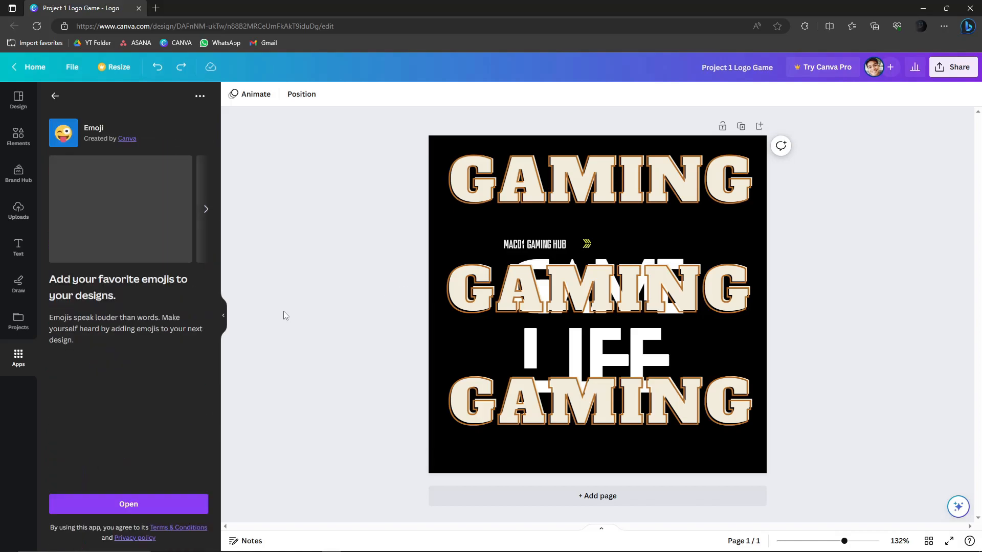
click(143, 507)
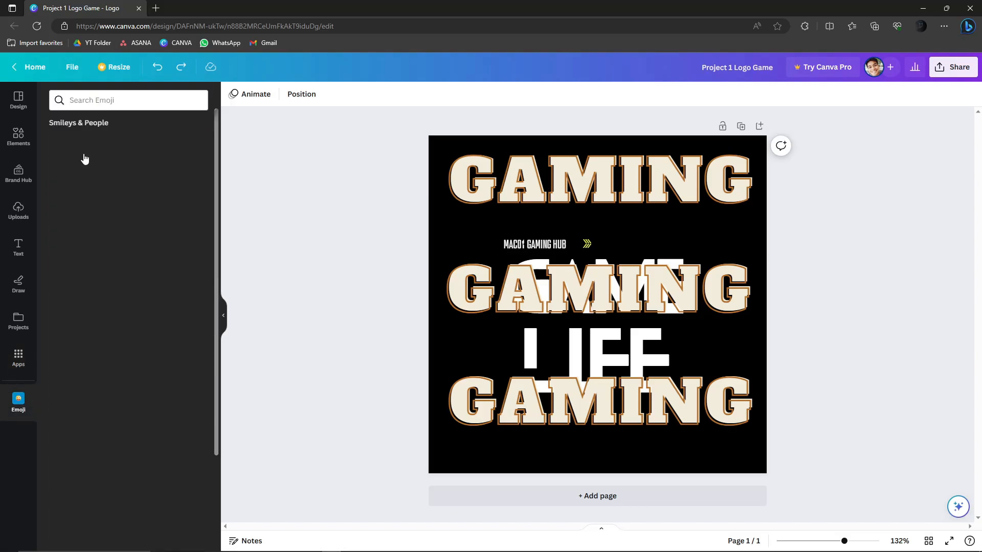
click(97, 149)
drag(602, 250, 493, 147)
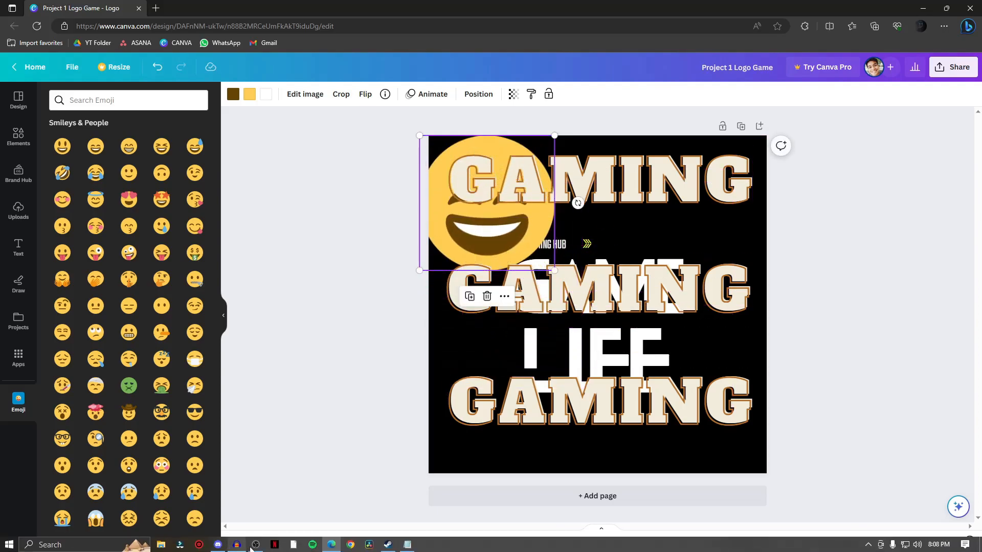
click(253, 549)
click(239, 548)
click(239, 548)
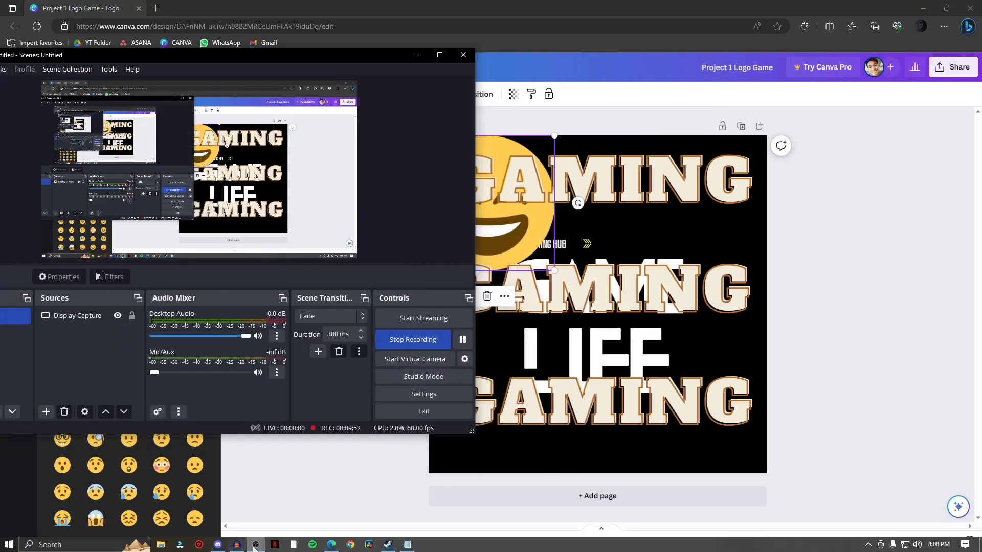
click(253, 546)
Delete the smiling emoji and the three GAMING texts, keeping the Game Life logo
key(Delete)
click(478, 176)
key(Delete)
click(478, 289)
key(Delete)
click(478, 398)
key(Delete)
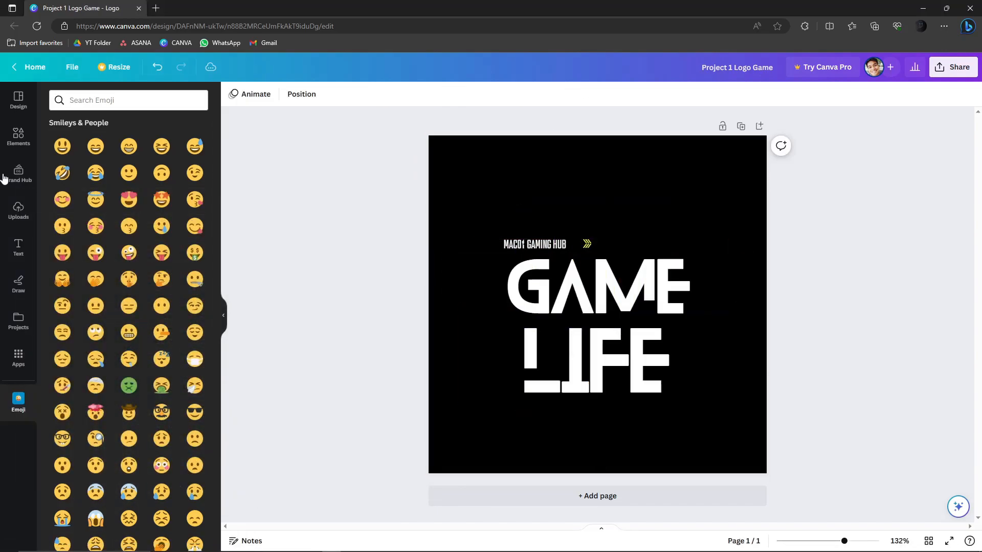
Bring up the logo templates for browsing
click(18, 100)
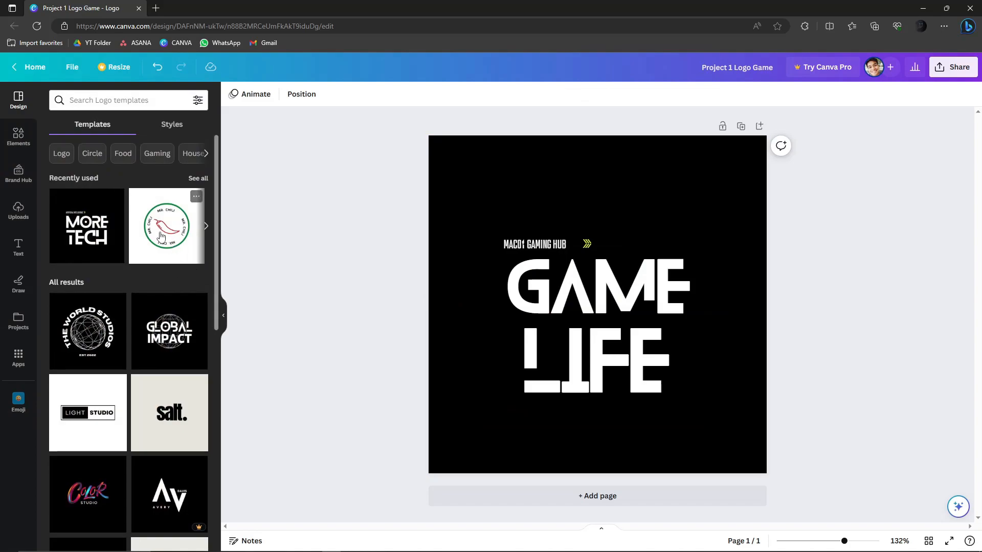